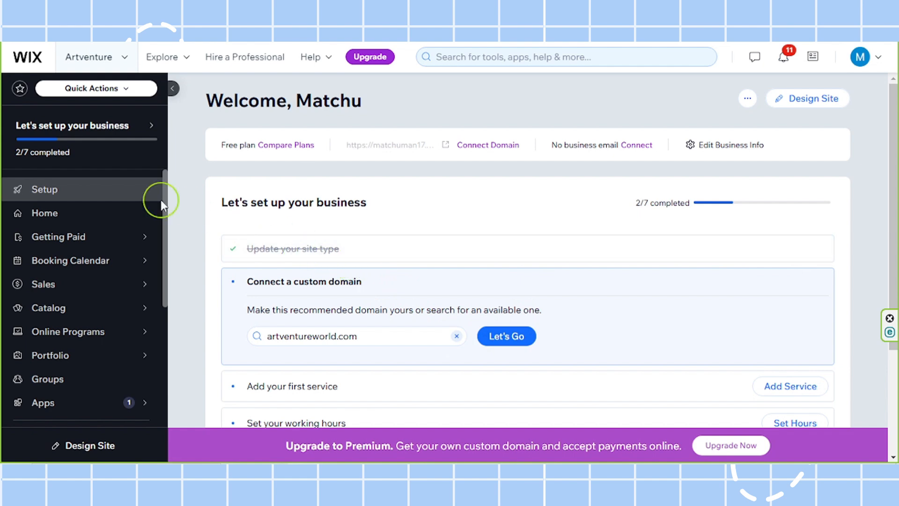
- Open the draft Realistic Portrait Course from the site's online programs
{"action": "mouse_move", "coordinate": [87, 341]}
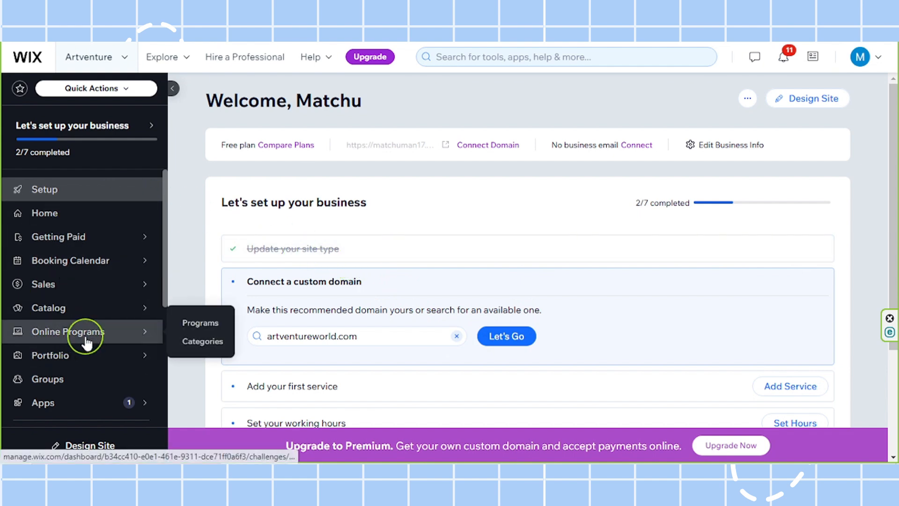
{"action": "left_click", "coordinate": [86, 342]}
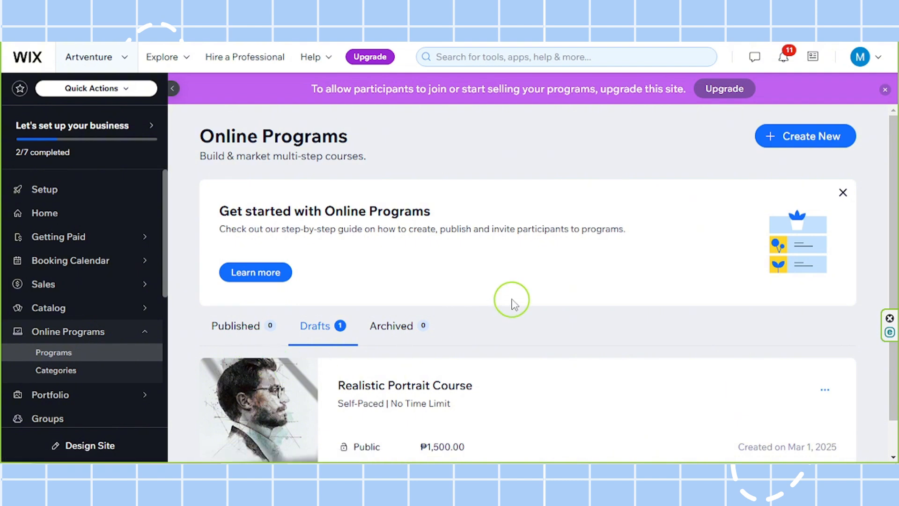
{"action": "scroll", "coordinate": [512, 304], "scroll_direction": "down", "scroll_amount": 1}
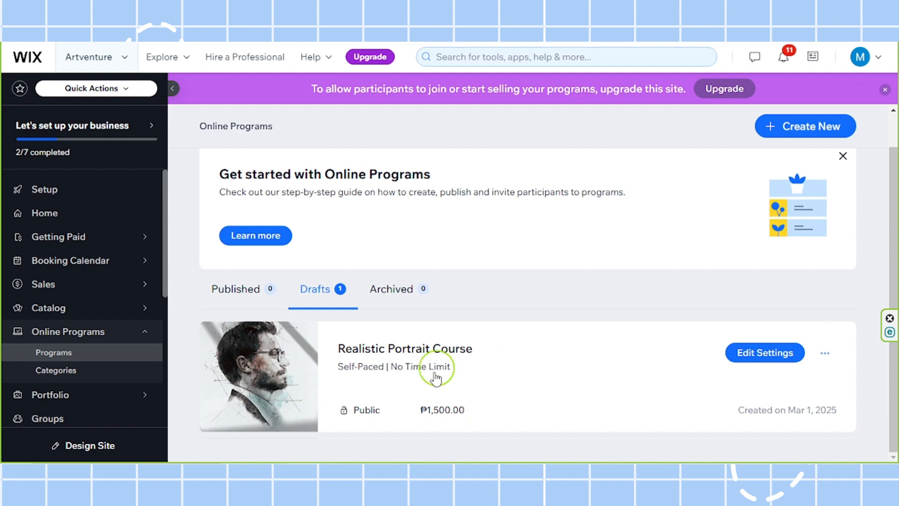
{"action": "left_click", "coordinate": [294, 381]}
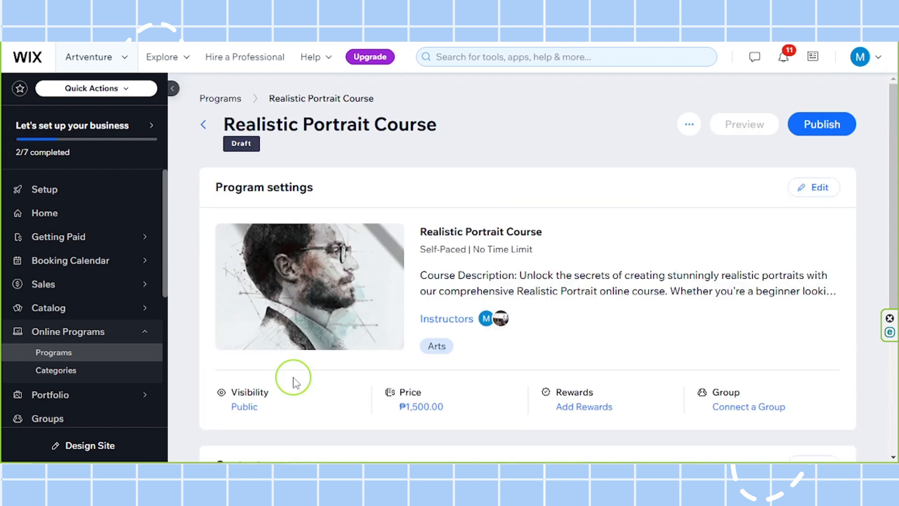
- Edit the Introduction section in the course content and rename it "Introduction To Portrait Drawing"
{"action": "scroll", "coordinate": [532, 303], "scroll_direction": "down", "scroll_amount": 5}
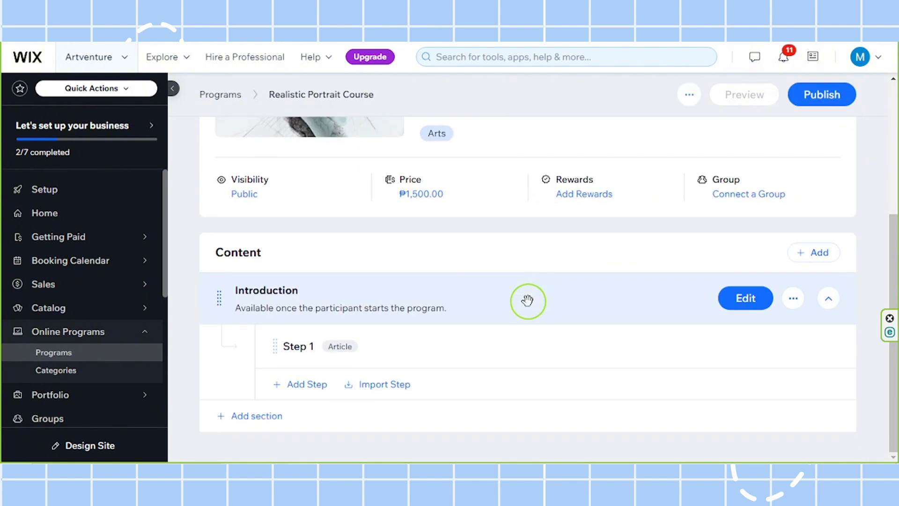
{"action": "left_click_drag", "start_coordinate": [221, 249], "coordinate": [298, 252]}
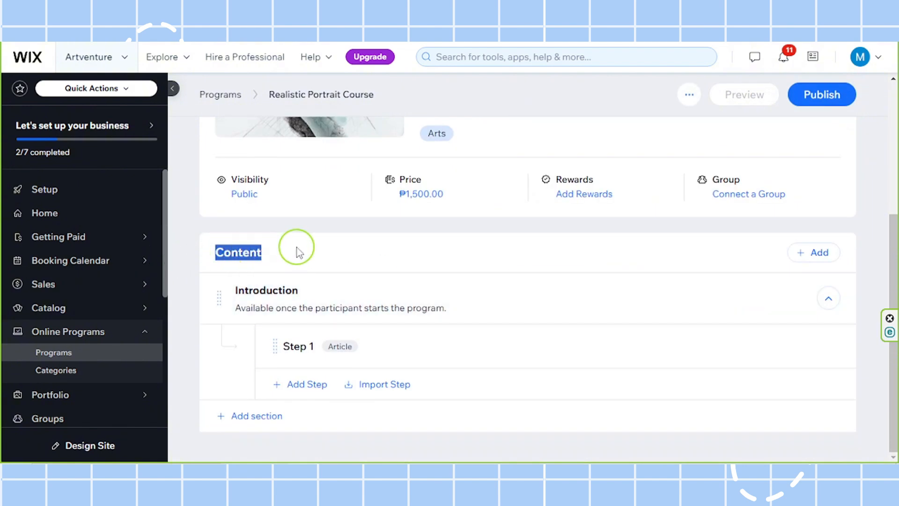
{"action": "left_click", "coordinate": [298, 252]}
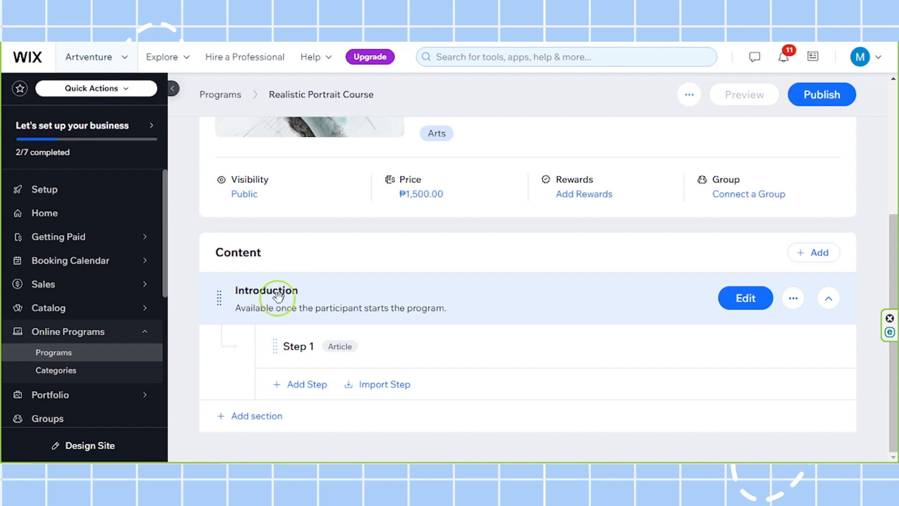
{"action": "left_click", "coordinate": [747, 302]}
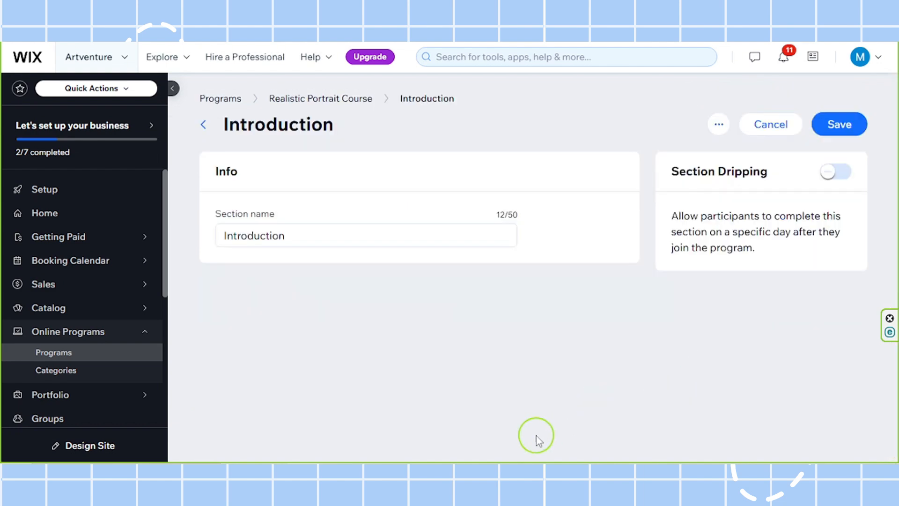
{"action": "double_click", "coordinate": [295, 240]}
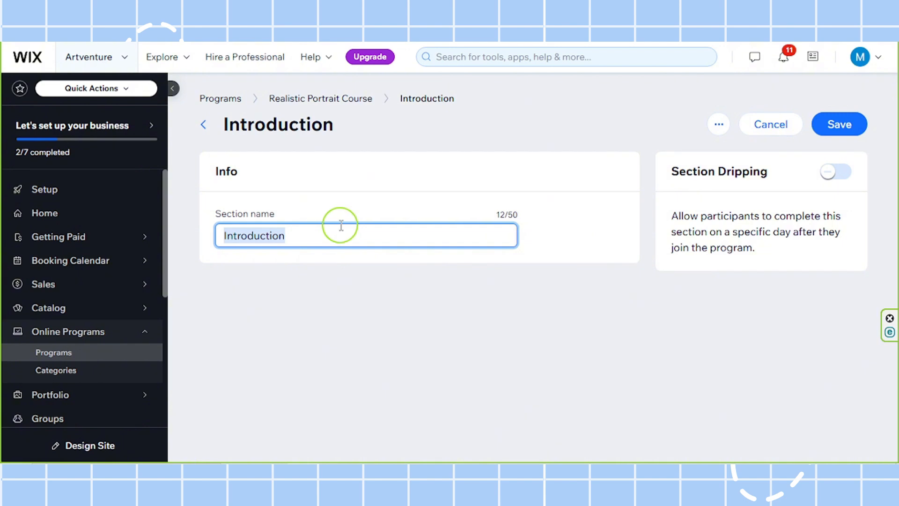
{"action": "type", "text": "Introduc"}
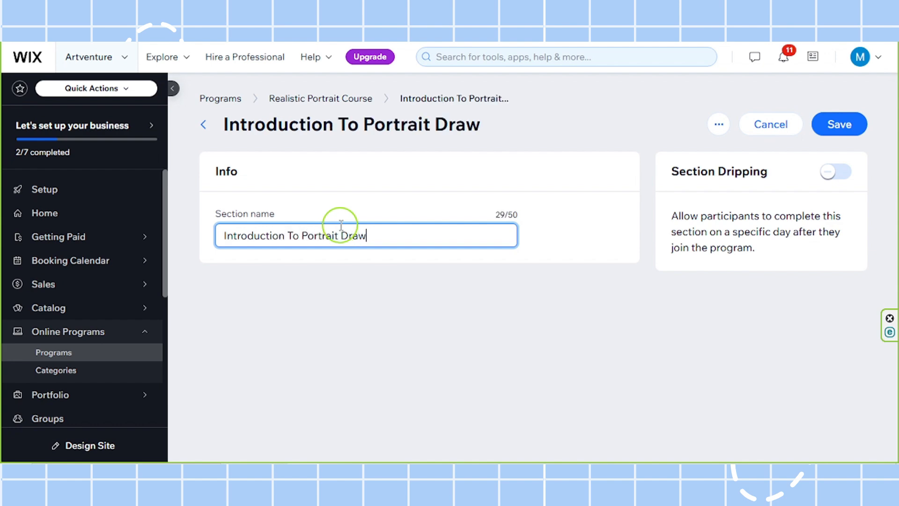
{"action": "left_click", "coordinate": [448, 354]}
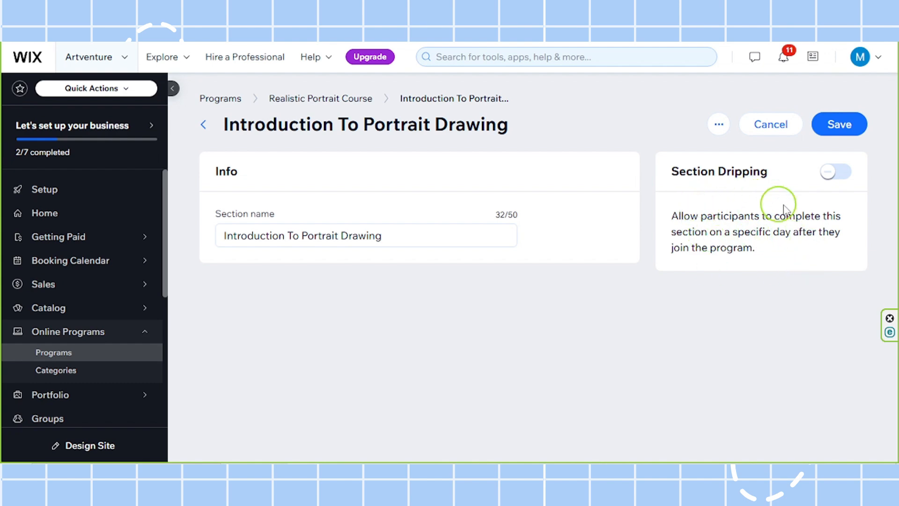
- Switch Section Dripping on and back off for the section, and save the section
{"action": "left_click", "coordinate": [838, 174]}
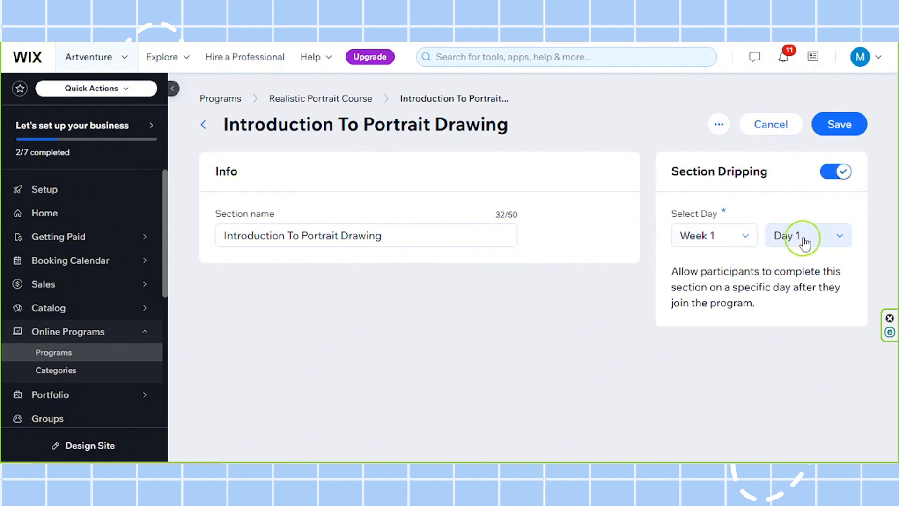
{"action": "left_click", "coordinate": [841, 173]}
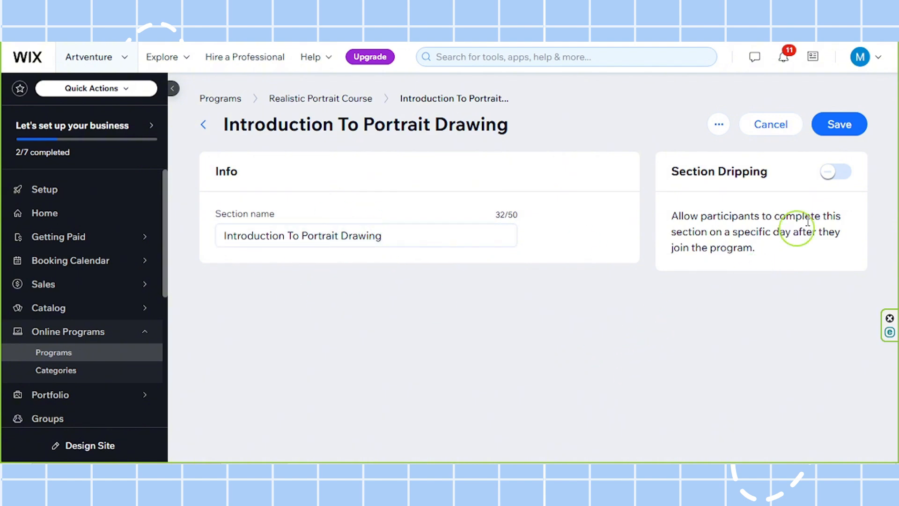
{"action": "left_click", "coordinate": [839, 124]}
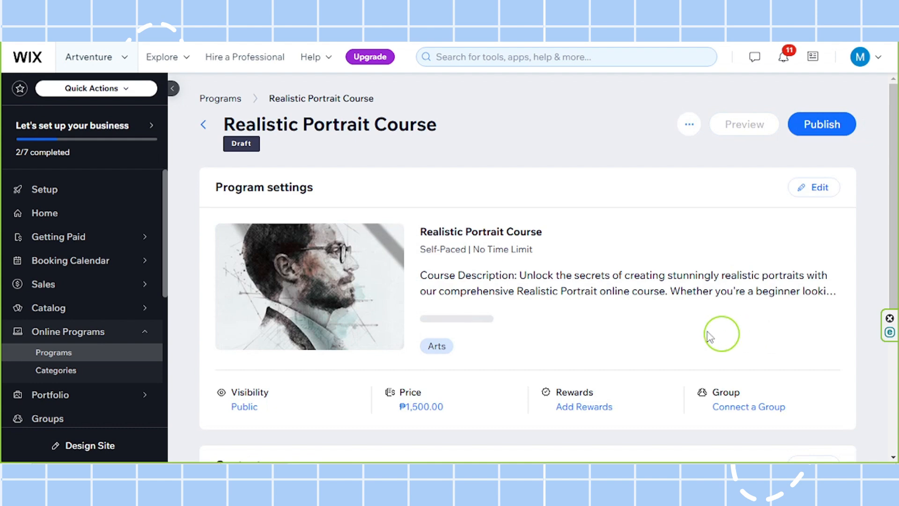
- Edit Step 1 of the section and rename it "Essential Tools You Need", keeping it assigned to Introduction To Portrait Drawing
{"action": "scroll", "coordinate": [594, 323], "scroll_direction": "down", "scroll_amount": 5}
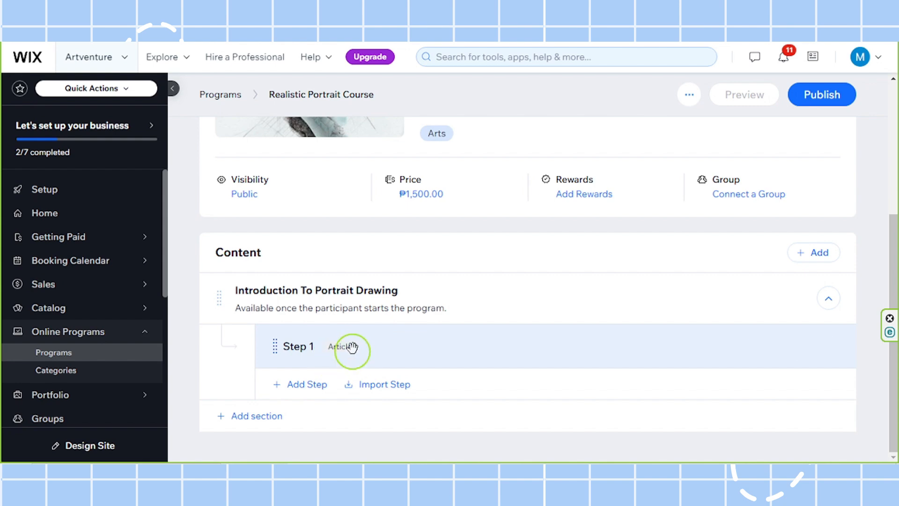
{"action": "mouse_move", "coordinate": [365, 352]}
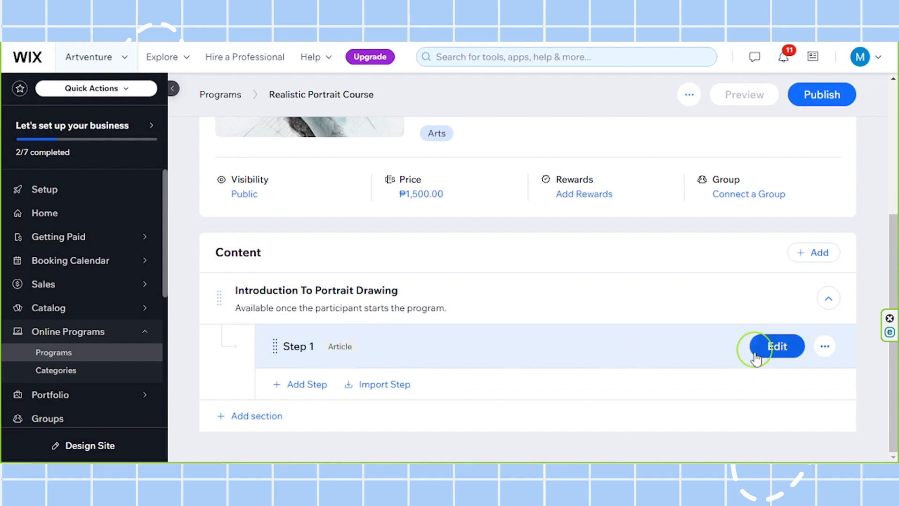
{"action": "left_click", "coordinate": [772, 351]}
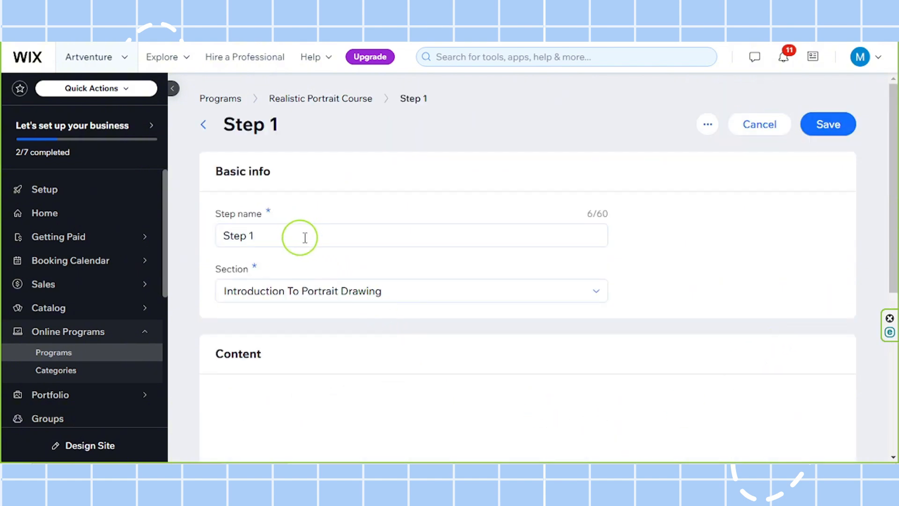
{"action": "left_click", "coordinate": [307, 236]}
{"action": "left_click_drag", "start_coordinate": [290, 240], "coordinate": [216, 236]}
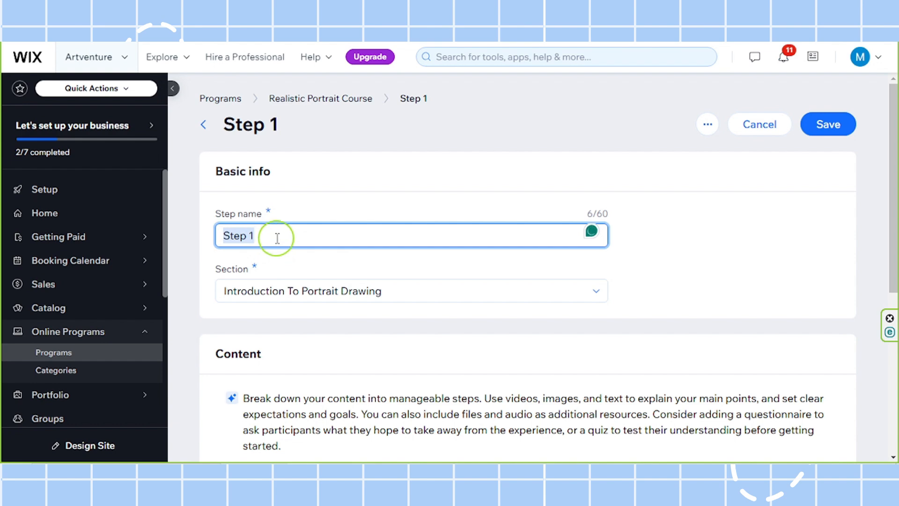
{"action": "type", "text": "Essential Tools You Need"}
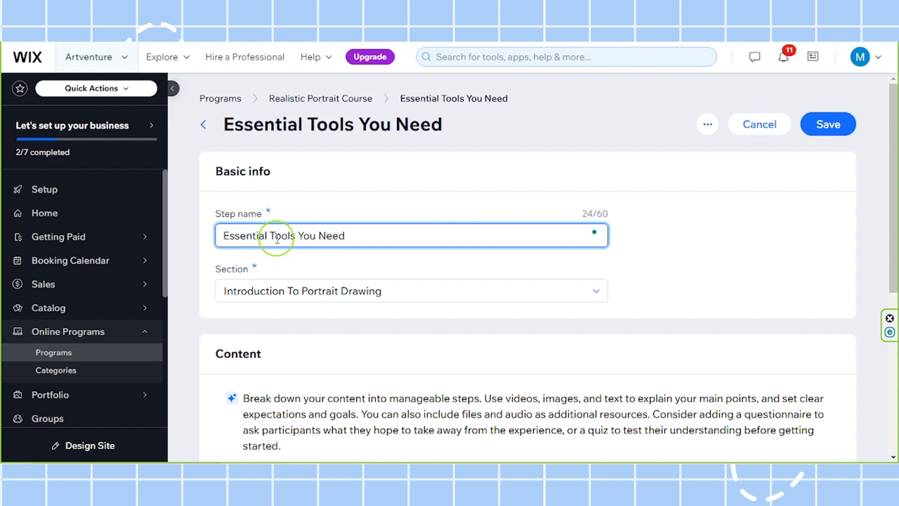
{"action": "left_click", "coordinate": [319, 215]}
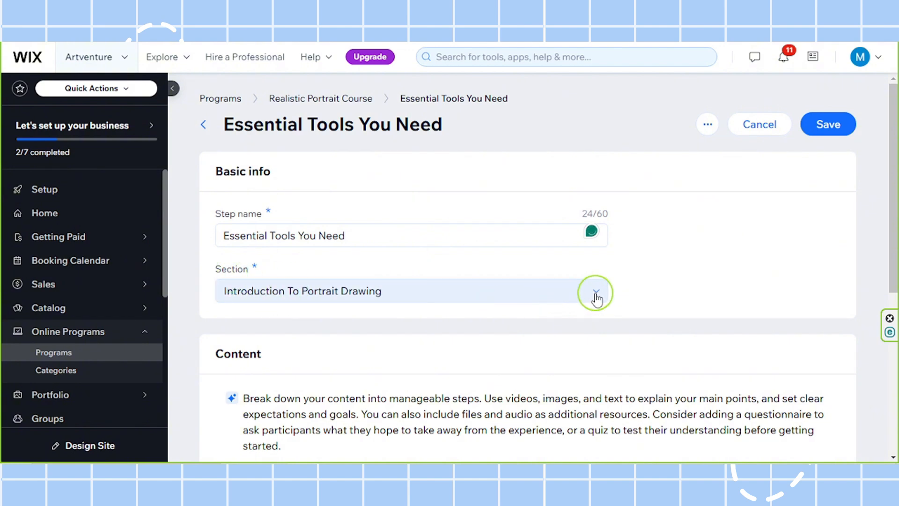
{"action": "left_click", "coordinate": [398, 295]}
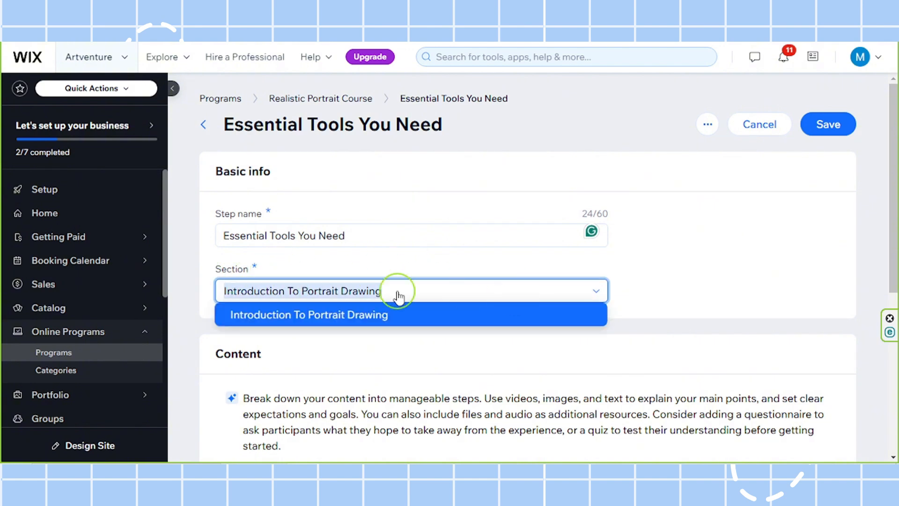
{"action": "left_click", "coordinate": [348, 265]}
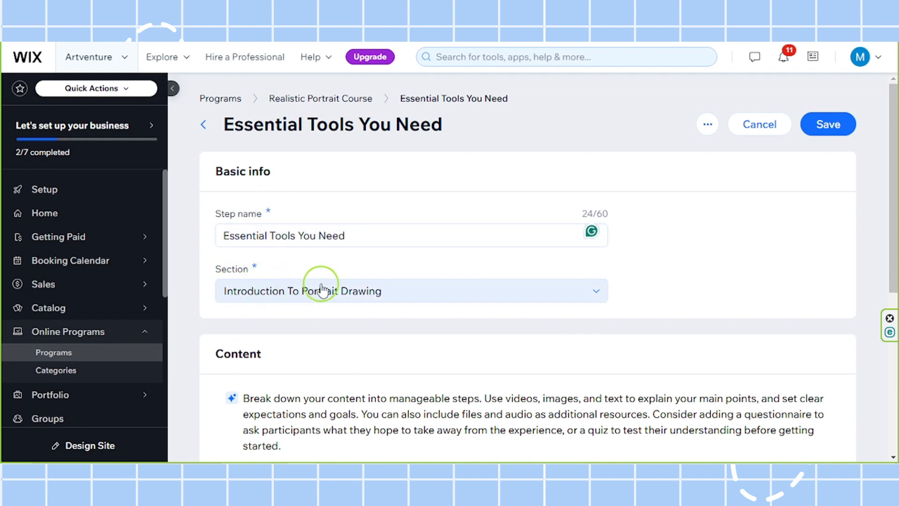
- Replace the step's placeholder content with the prepared lesson text titled "Essential Materials for Creating Realistic Portraits"
{"action": "scroll", "coordinate": [364, 322], "scroll_direction": "down", "scroll_amount": 1}
{"action": "scroll", "coordinate": [364, 322], "scroll_direction": "up", "scroll_amount": 1}
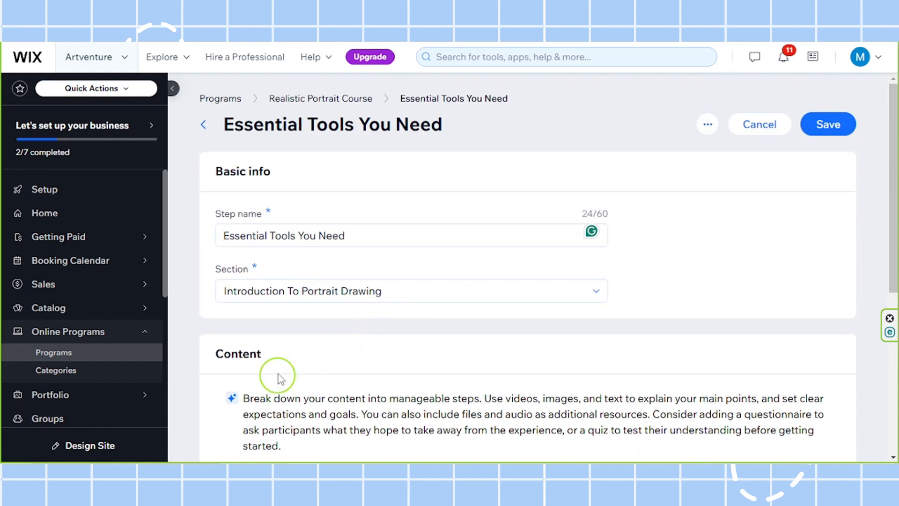
{"action": "scroll", "coordinate": [283, 367], "scroll_direction": "down", "scroll_amount": 4}
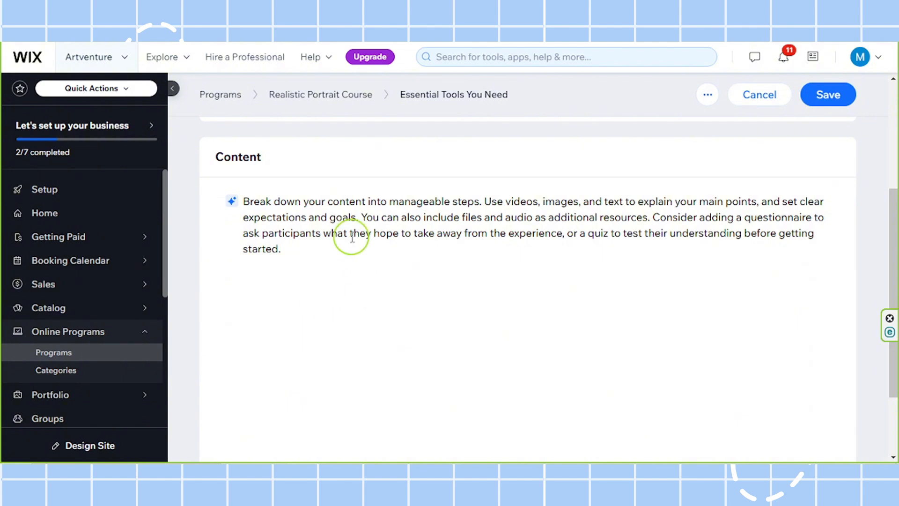
{"action": "left_click", "coordinate": [352, 238]}
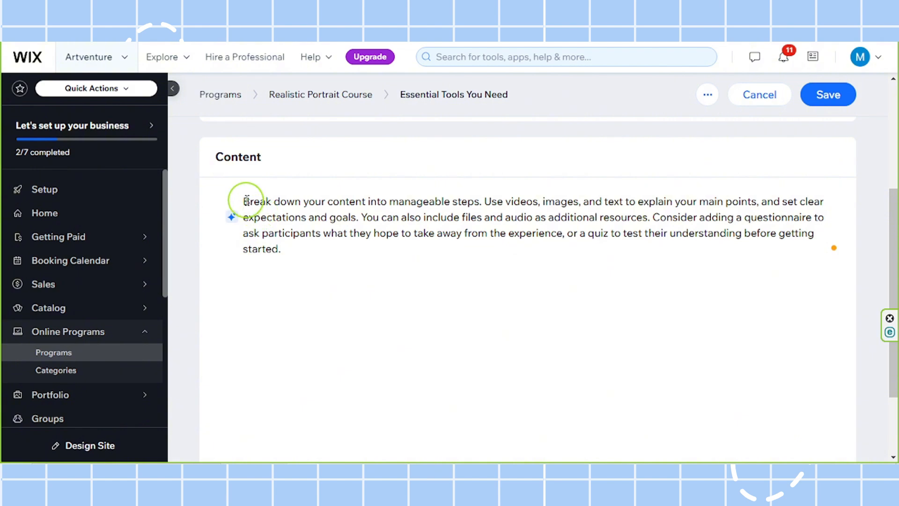
{"action": "left_click_drag", "start_coordinate": [241, 200], "coordinate": [312, 270]}
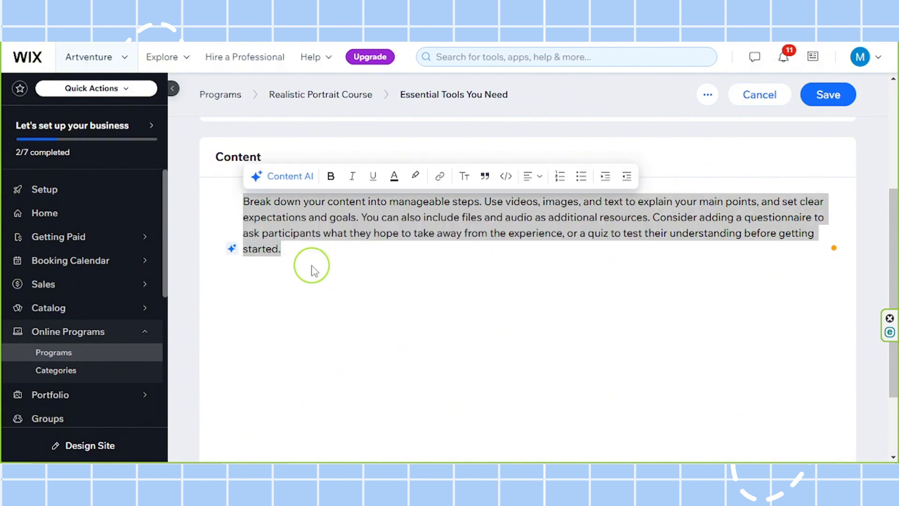
{"action": "key", "text": "BackSpace"}
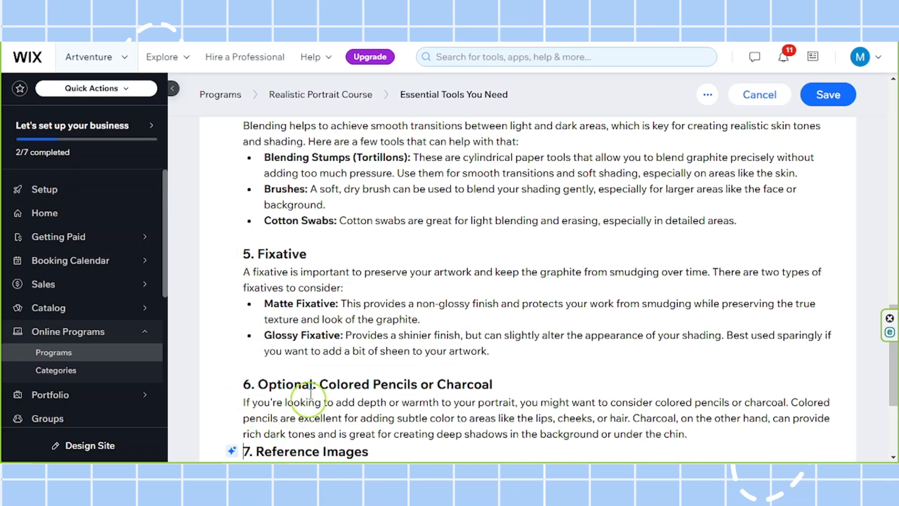
- Review the new lesson text from its heading through the Reference Images section, and examine the available media insertion options
{"action": "scroll", "coordinate": [314, 371], "scroll_direction": "down", "scroll_amount": 3}
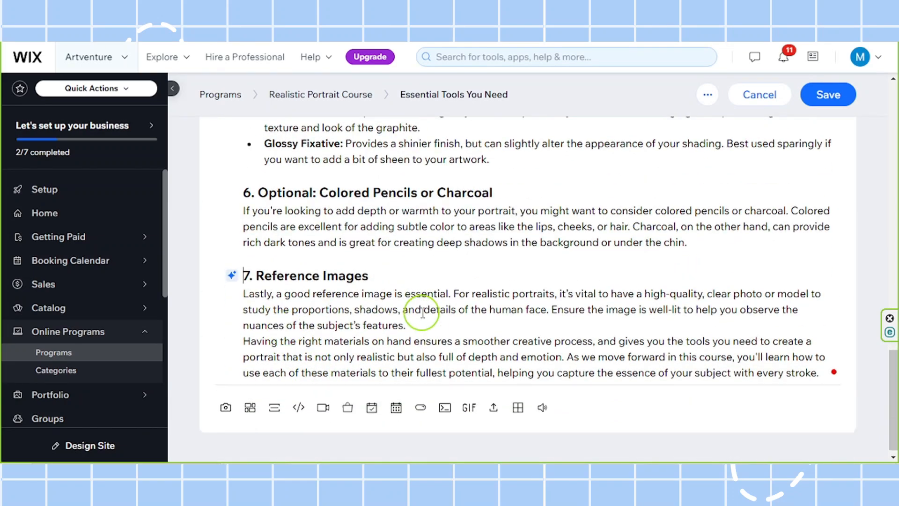
{"action": "scroll", "coordinate": [417, 307], "scroll_direction": "up", "scroll_amount": 15}
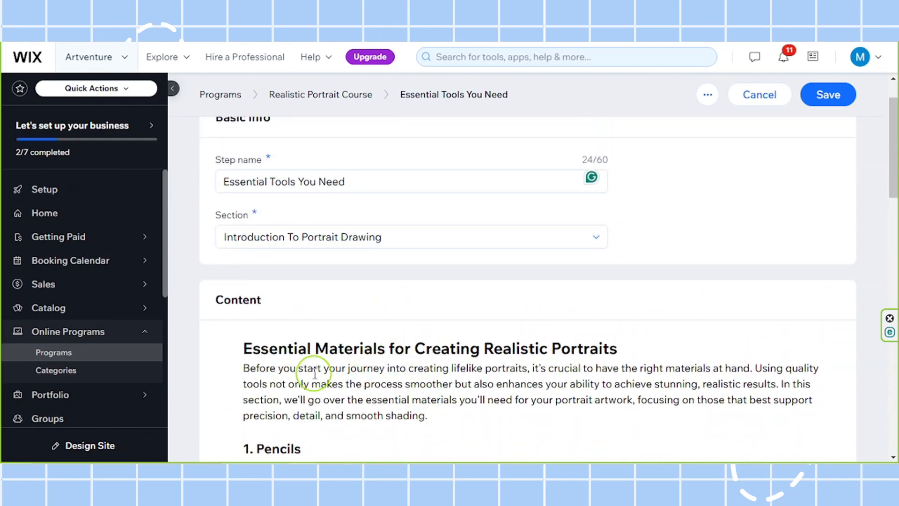
{"action": "scroll", "coordinate": [345, 365], "scroll_direction": "down", "scroll_amount": 3}
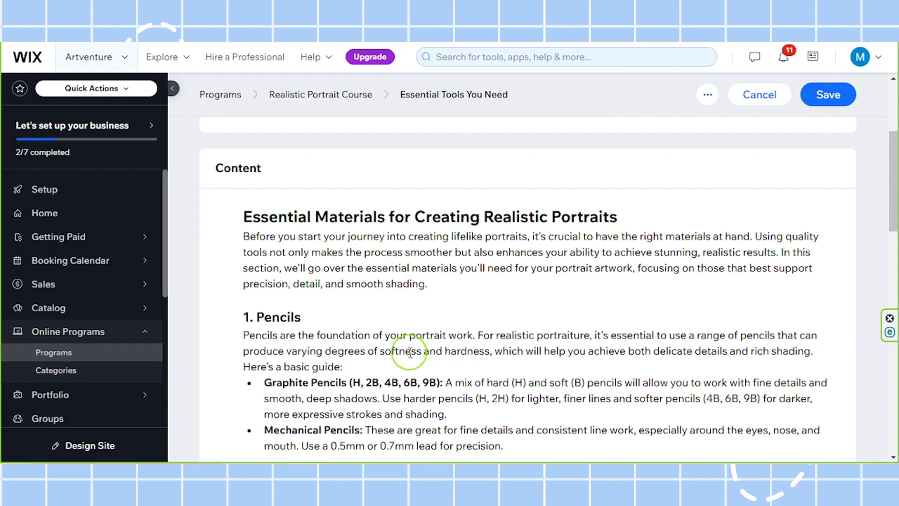
{"action": "scroll", "coordinate": [410, 347], "scroll_direction": "down", "scroll_amount": 15}
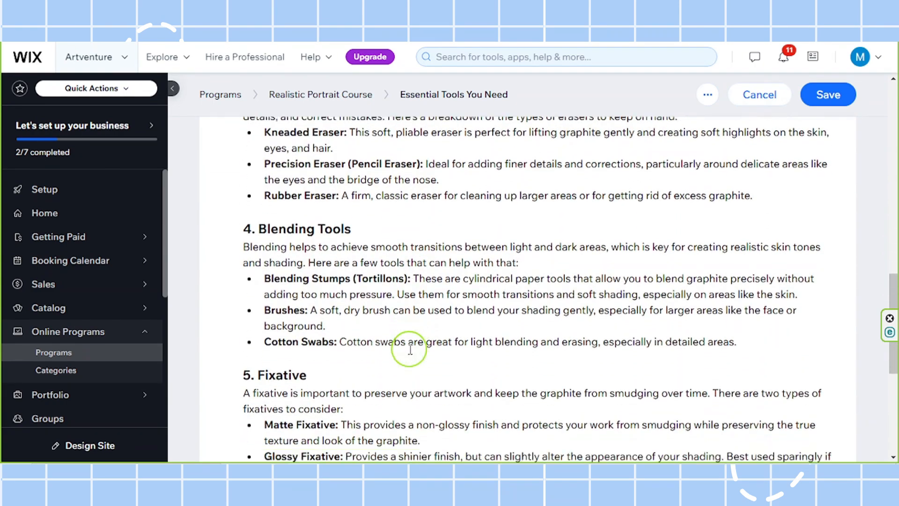
{"action": "scroll", "coordinate": [411, 349], "scroll_direction": "down", "scroll_amount": 2}
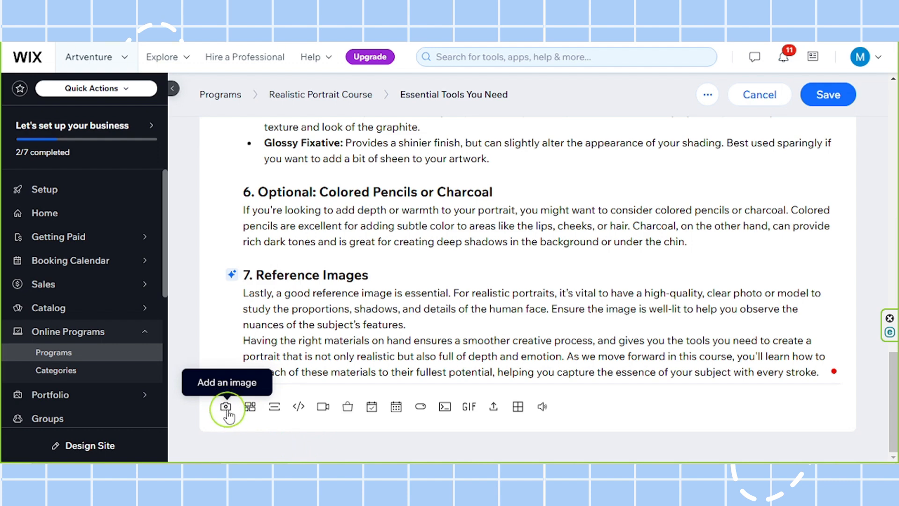
{"action": "scroll", "coordinate": [461, 253], "scroll_direction": "up", "scroll_amount": 15}
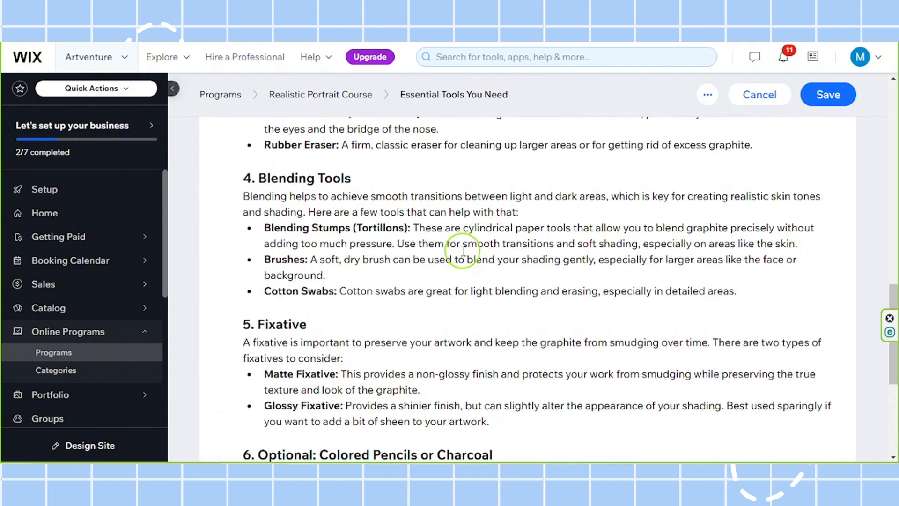
{"action": "scroll", "coordinate": [464, 248], "scroll_direction": "up", "scroll_amount": 7}
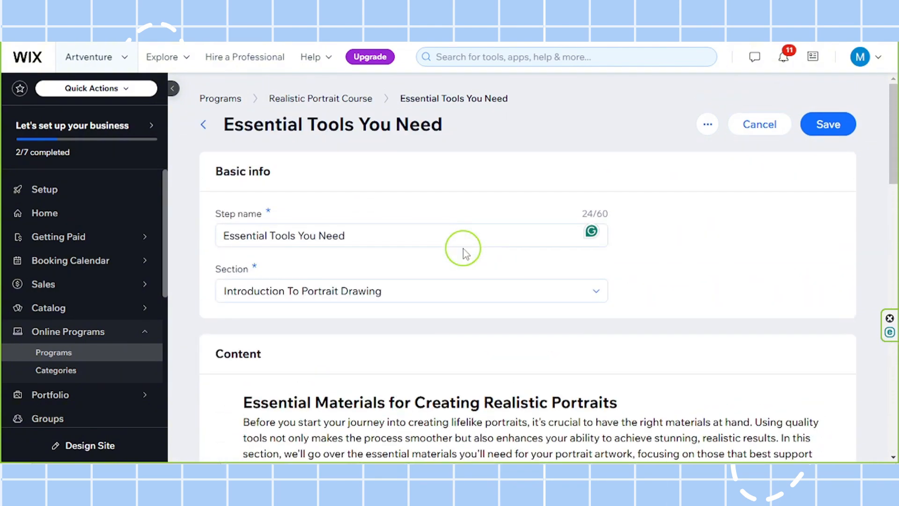
{"action": "scroll", "coordinate": [462, 251], "scroll_direction": "down", "scroll_amount": 3}
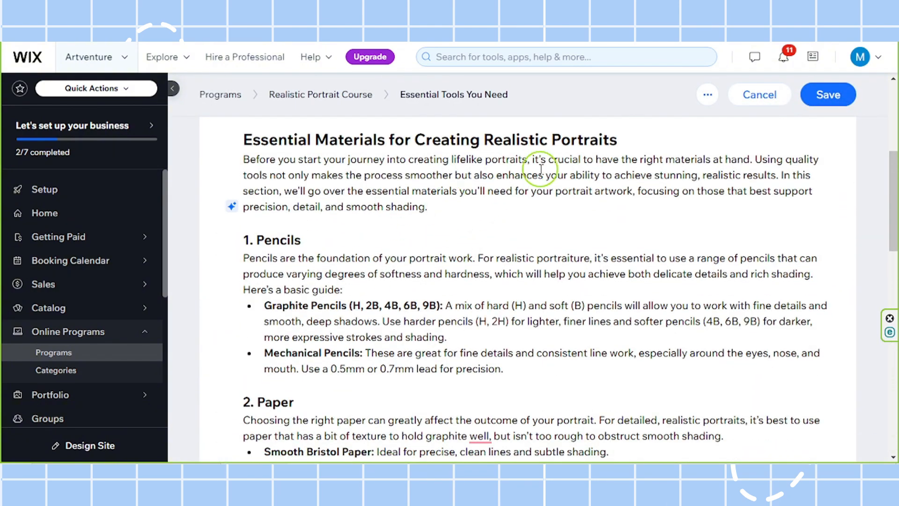
- Add blank lines below the heading "Essential Materials for Creating Realistic Portraits" and start inserting an image there
{"action": "left_click", "coordinate": [625, 143]}
{"action": "key", "text": "Return"}
{"action": "key", "text": "Return"}
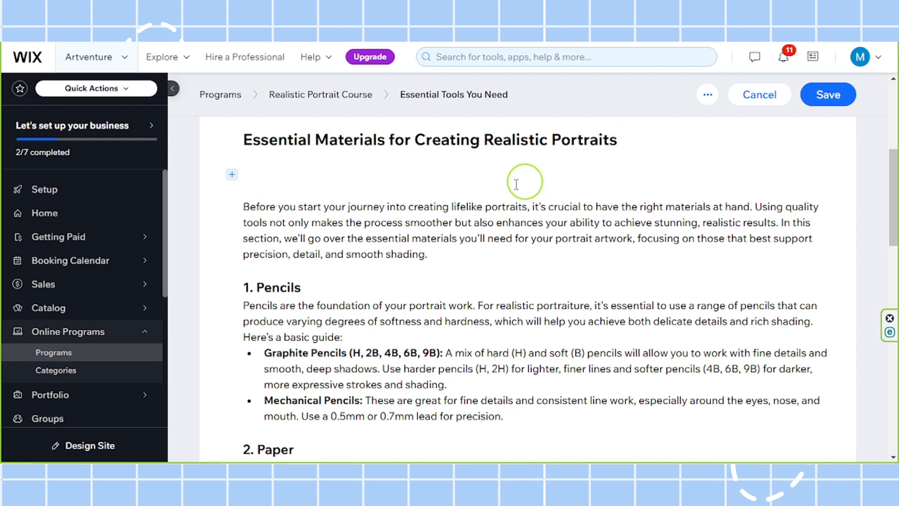
{"action": "left_click", "coordinate": [232, 175]}
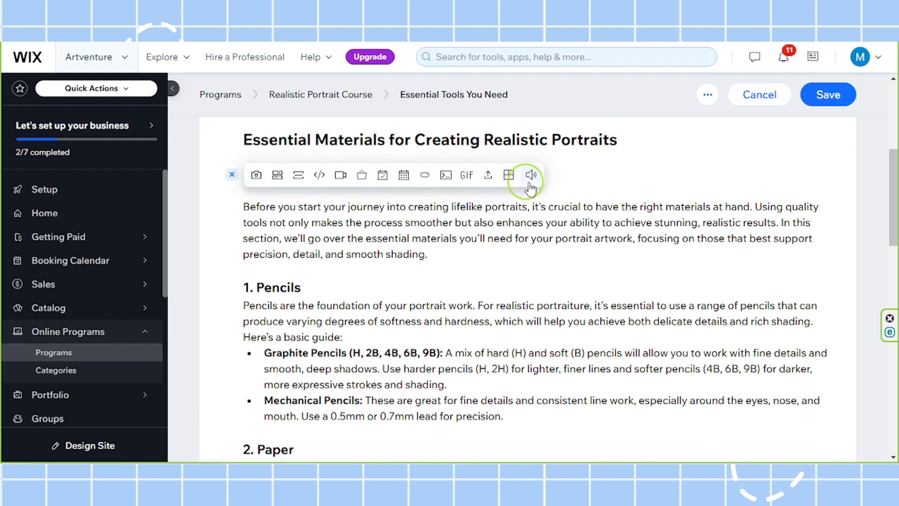
{"action": "left_click", "coordinate": [257, 175]}
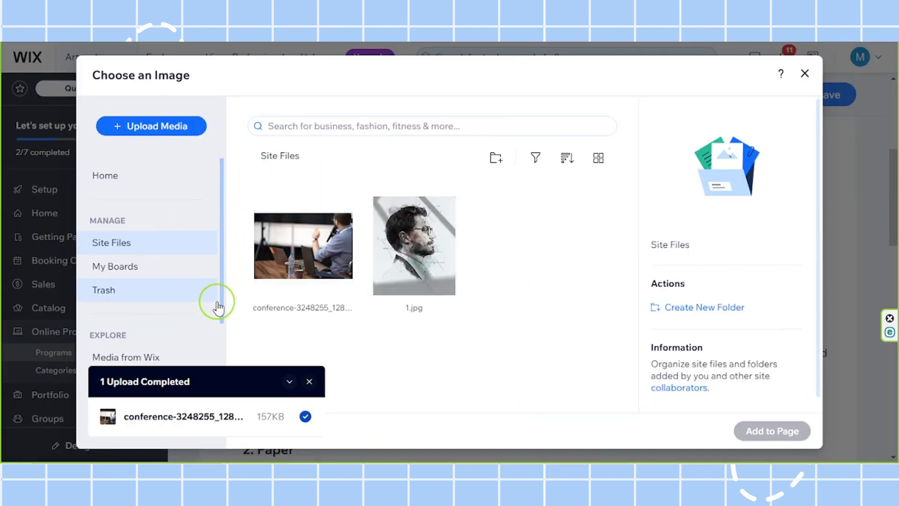
- Search Media from Wix for "drawing materials" and add the Sketching Materials image to the lesson
{"action": "scroll", "coordinate": [187, 297], "scroll_direction": "down", "scroll_amount": 2}
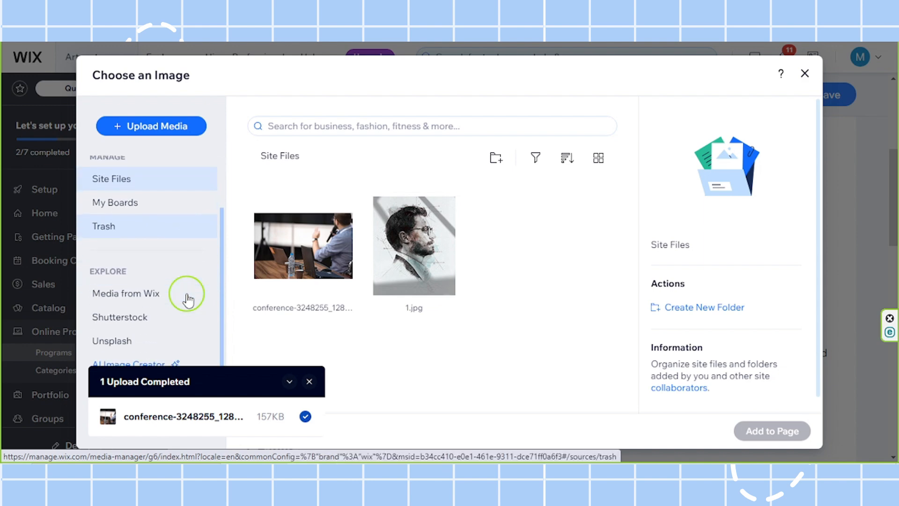
{"action": "left_click", "coordinate": [145, 298]}
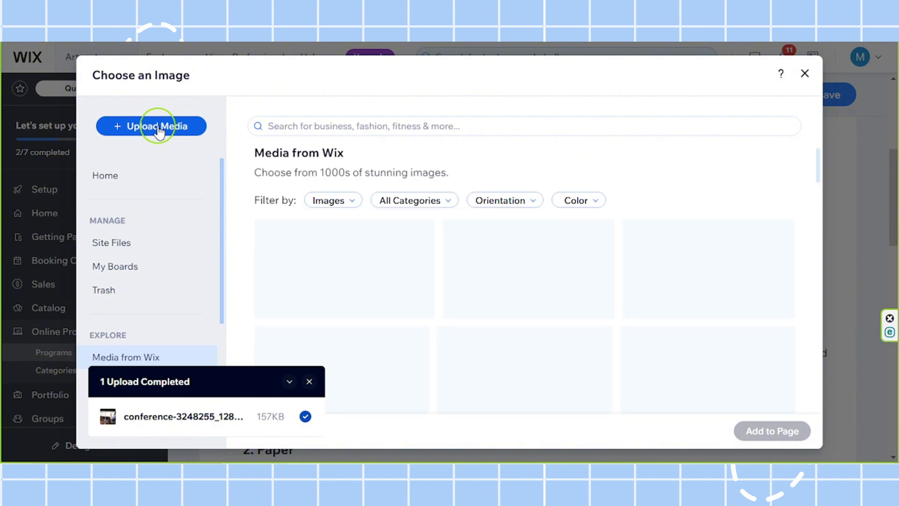
{"action": "left_click", "coordinate": [353, 126]}
{"action": "type", "text": "drawing materials"}
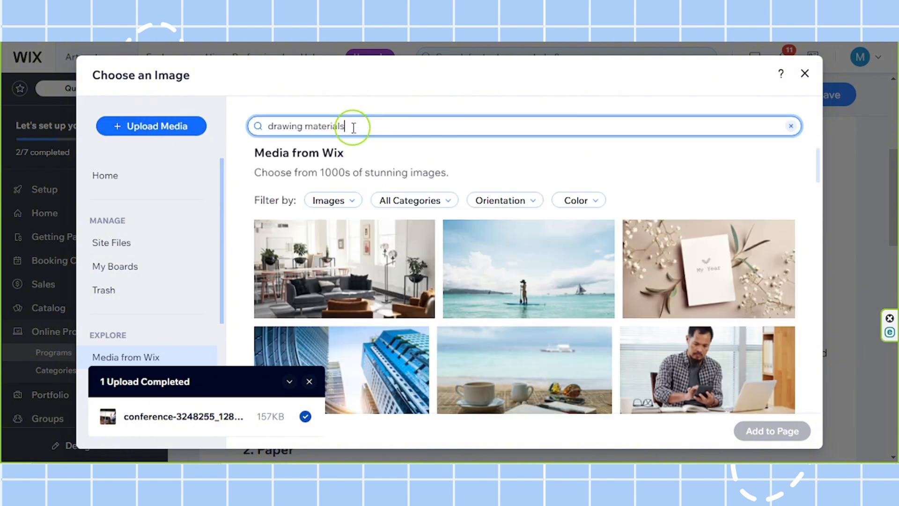
{"action": "key", "text": "Return"}
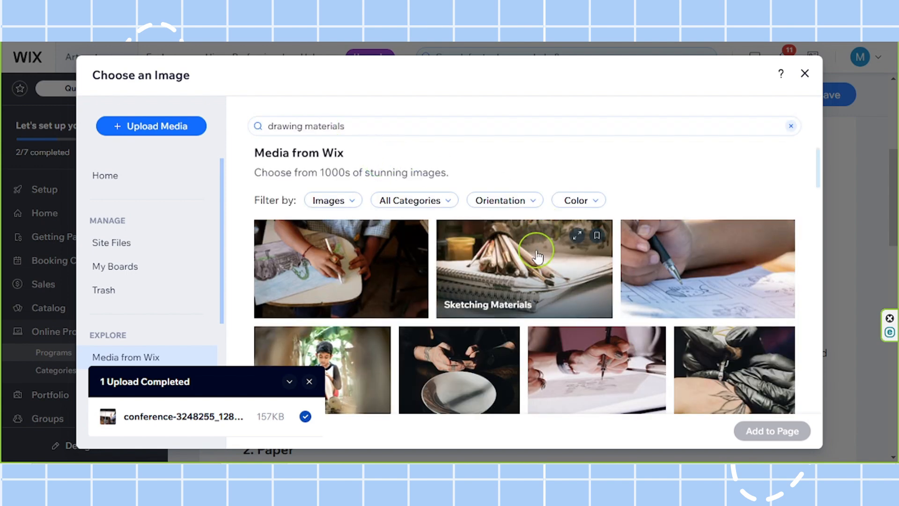
{"action": "left_click", "coordinate": [537, 255]}
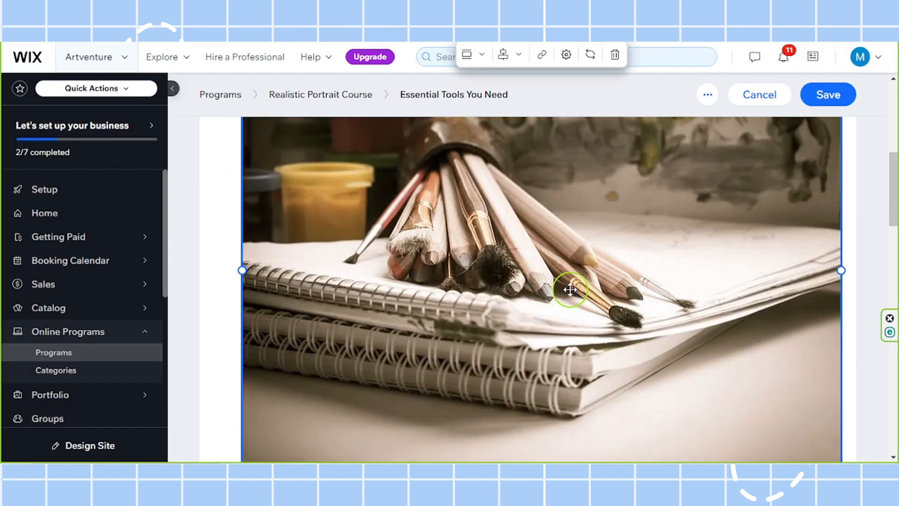
- Reduce the inserted Sketching Materials image from full content width to the small size
{"action": "scroll", "coordinate": [561, 288], "scroll_direction": "up", "scroll_amount": 5}
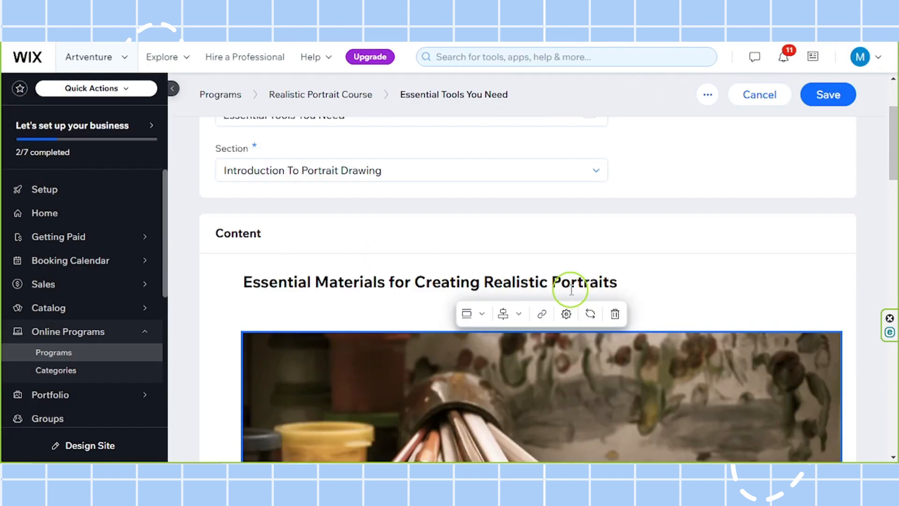
{"action": "left_click", "coordinate": [466, 314]}
{"action": "left_click", "coordinate": [472, 347]}
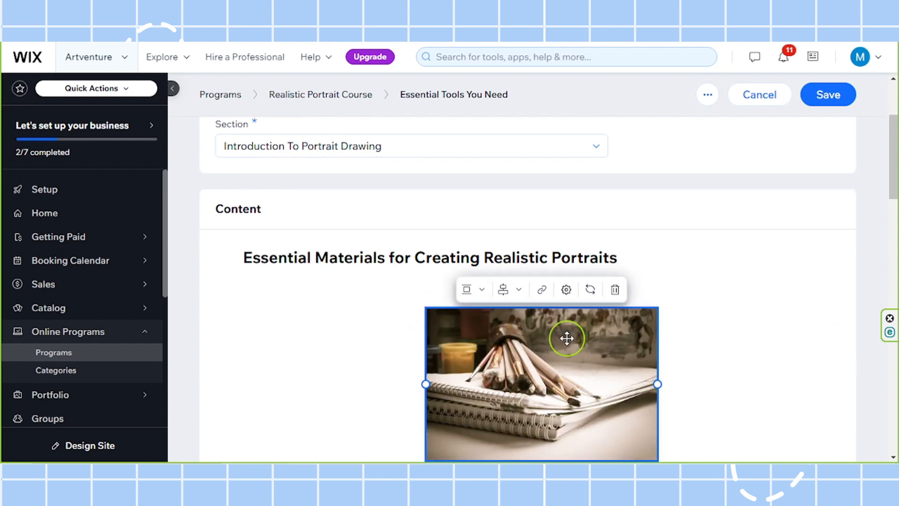
- Examine the resized image, its caption field and the insertion options at the end of the lesson
{"action": "scroll", "coordinate": [565, 318], "scroll_direction": "down", "scroll_amount": 3}
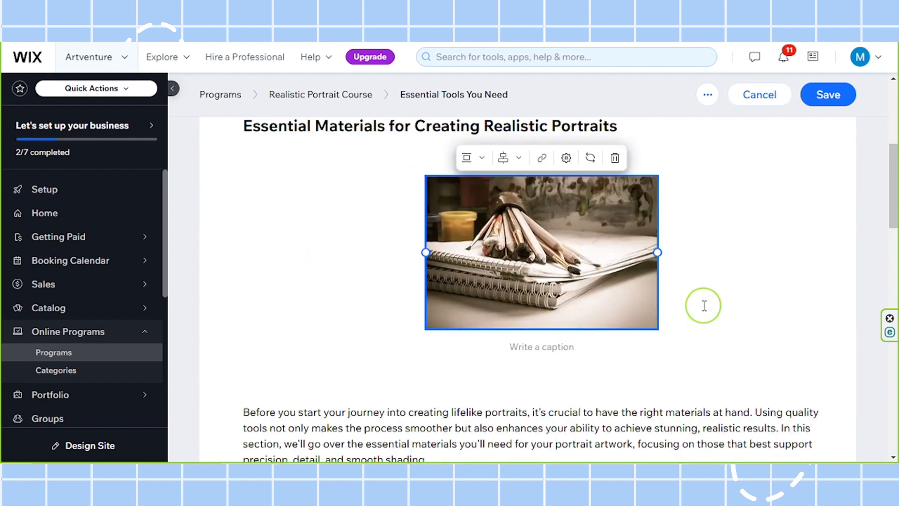
{"action": "left_click", "coordinate": [563, 349]}
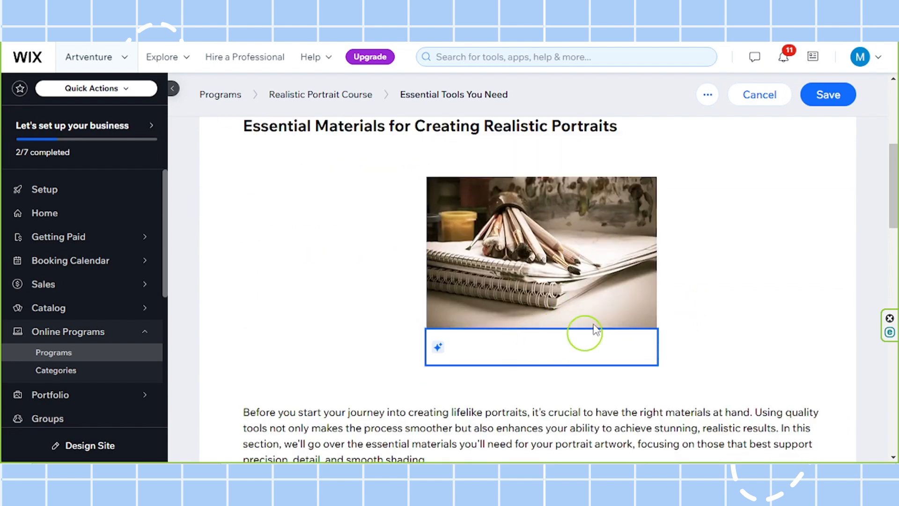
{"action": "left_click", "coordinate": [723, 389]}
{"action": "scroll", "coordinate": [514, 312], "scroll_direction": "up", "scroll_amount": 1}
{"action": "scroll", "coordinate": [514, 308], "scroll_direction": "up", "scroll_amount": 2}
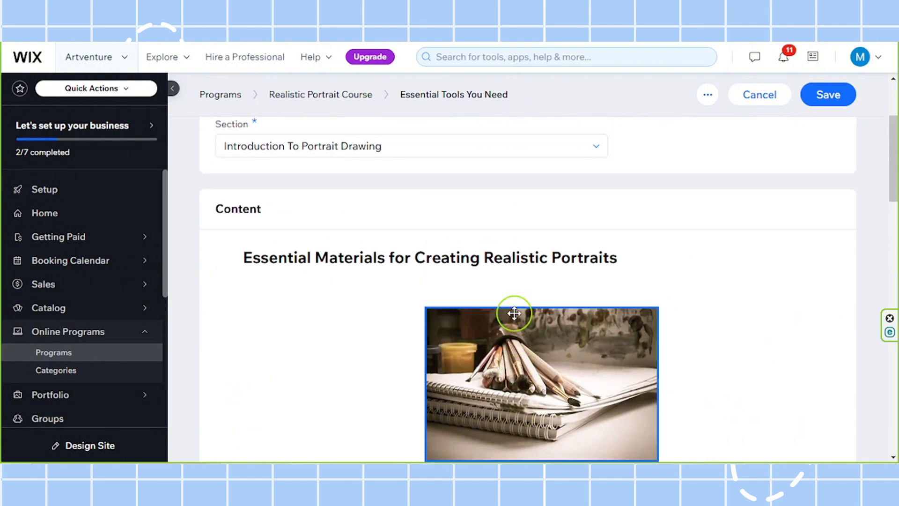
{"action": "scroll", "coordinate": [515, 323], "scroll_direction": "down", "scroll_amount": 4}
{"action": "left_click", "coordinate": [500, 281]}
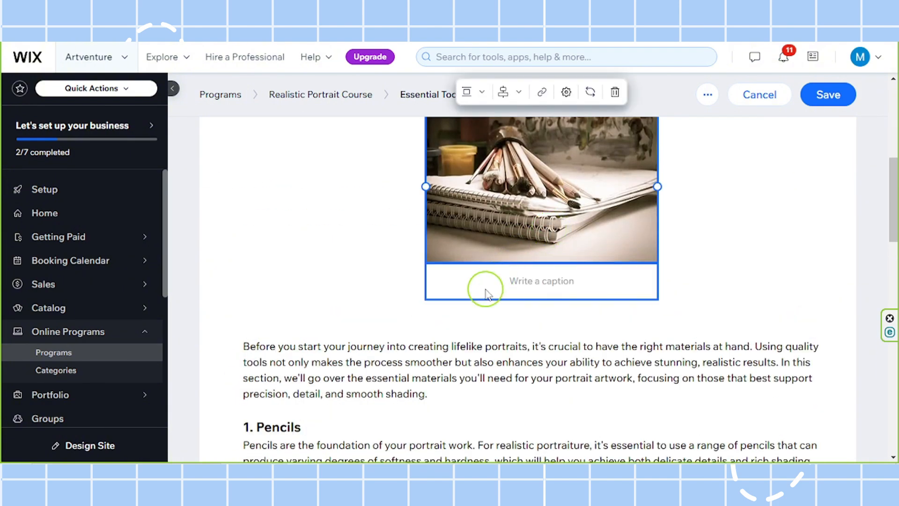
{"action": "scroll", "coordinate": [482, 287], "scroll_direction": "down", "scroll_amount": 4}
{"action": "scroll", "coordinate": [482, 286], "scroll_direction": "up", "scroll_amount": 3}
{"action": "scroll", "coordinate": [482, 287], "scroll_direction": "down", "scroll_amount": 5}
{"action": "scroll", "coordinate": [482, 288], "scroll_direction": "down", "scroll_amount": 15}
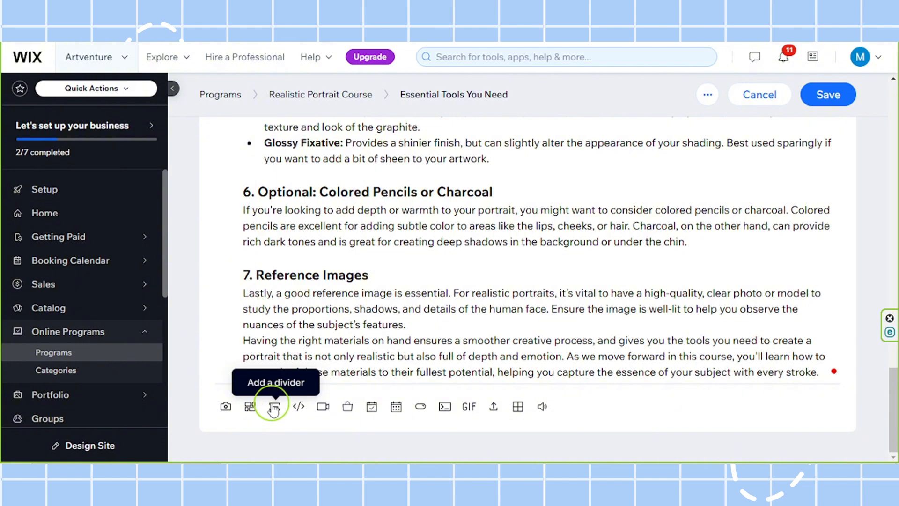
- Insert a divider line between the introductory paragraph and the "1. Pencils" section
{"action": "scroll", "coordinate": [344, 328], "scroll_direction": "up", "scroll_amount": 20}
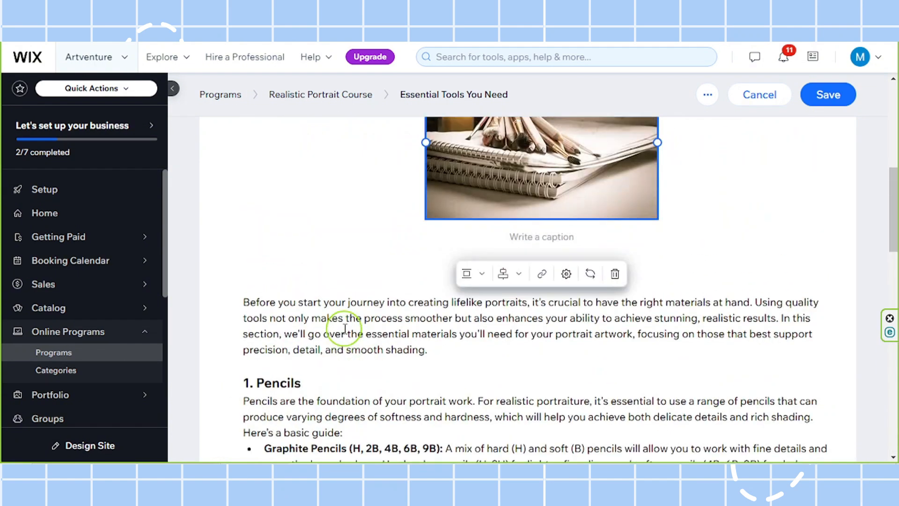
{"action": "scroll", "coordinate": [344, 328], "scroll_direction": "down", "scroll_amount": 7}
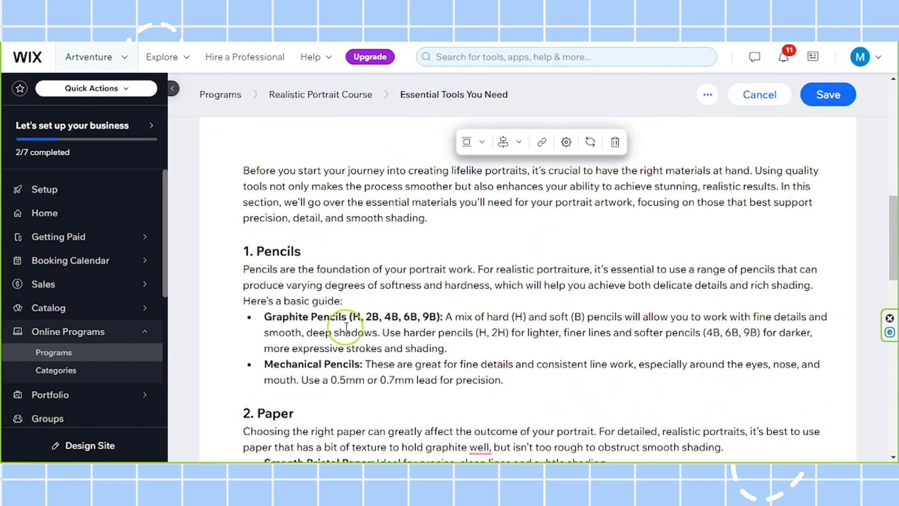
{"action": "scroll", "coordinate": [415, 246], "scroll_direction": "down", "scroll_amount": 1}
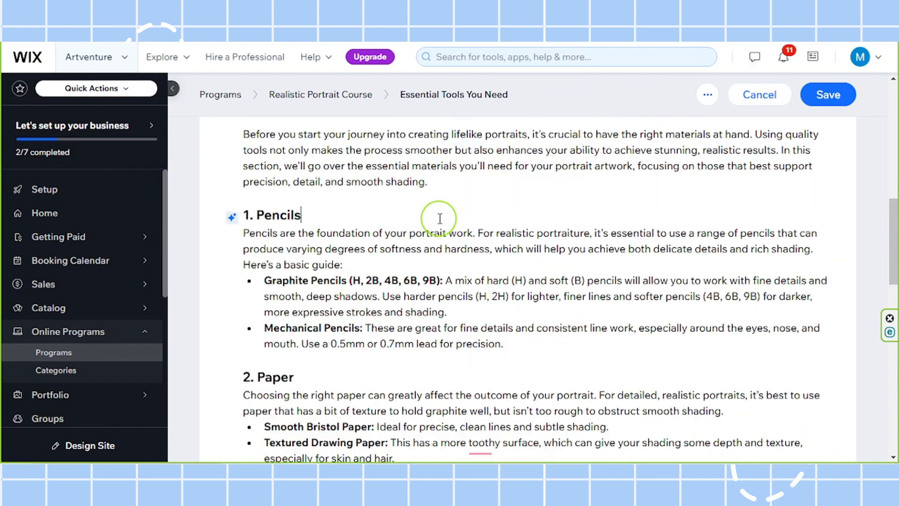
{"action": "left_click", "coordinate": [429, 183]}
{"action": "key", "text": "Return"}
{"action": "key", "text": "Return"}
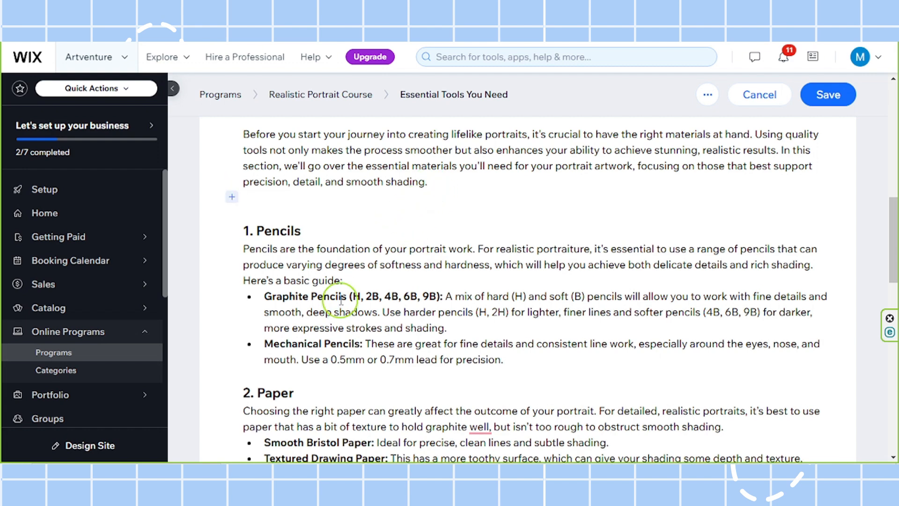
{"action": "left_click", "coordinate": [232, 213]}
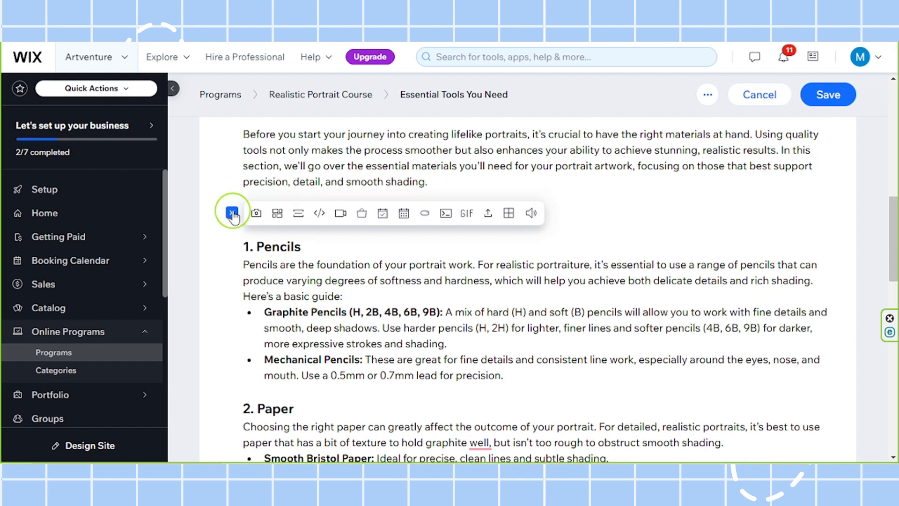
{"action": "left_click", "coordinate": [299, 215]}
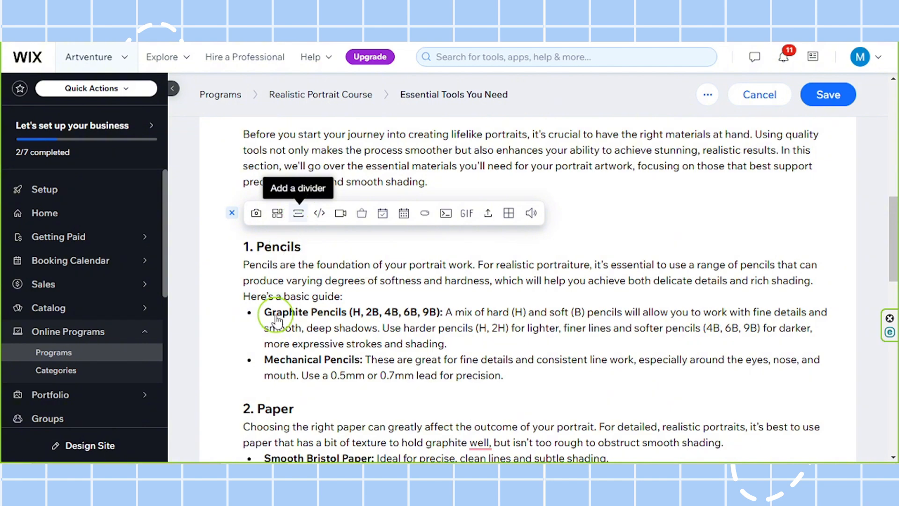
{"action": "left_click", "coordinate": [539, 299]}
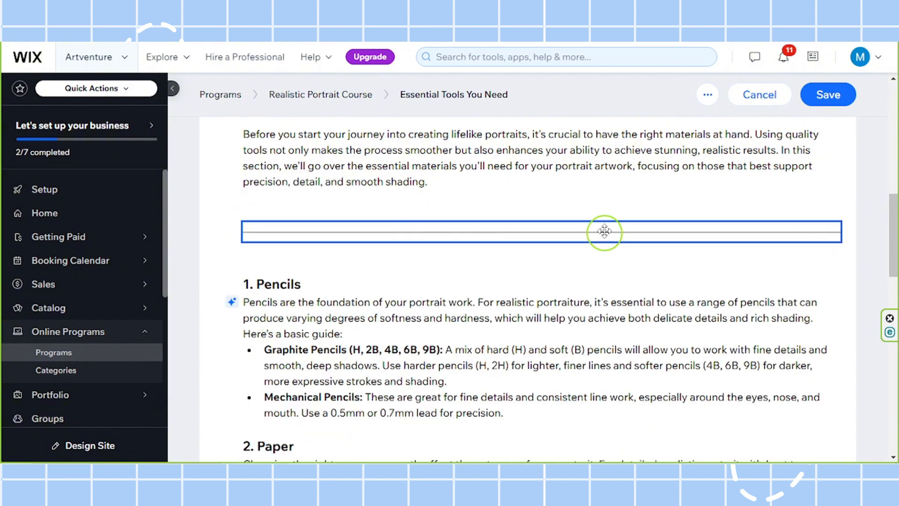
{"action": "scroll", "coordinate": [510, 391], "scroll_direction": "up", "scroll_amount": 4}
{"action": "scroll", "coordinate": [509, 389], "scroll_direction": "down", "scroll_amount": 4}
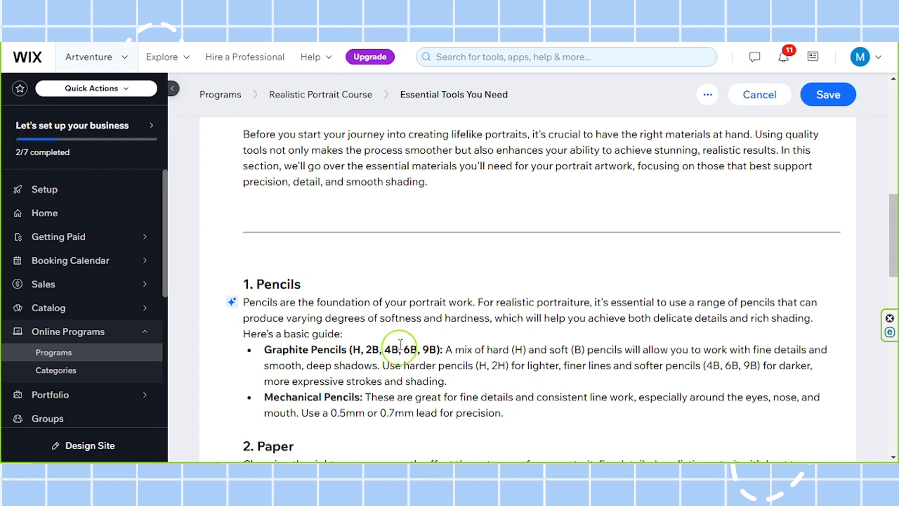
- Add a blank line after the closing paragraph of the Reference Images section
{"action": "scroll", "coordinate": [379, 313], "scroll_direction": "down", "scroll_amount": 2}
{"action": "scroll", "coordinate": [378, 312], "scroll_direction": "down", "scroll_amount": 20}
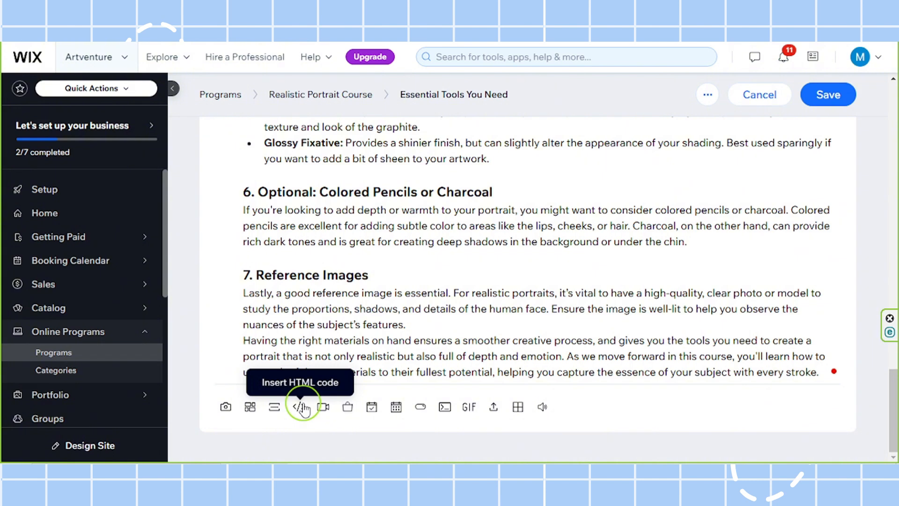
{"action": "scroll", "coordinate": [762, 387], "scroll_direction": "up", "scroll_amount": 2}
{"action": "scroll", "coordinate": [824, 380], "scroll_direction": "down", "scroll_amount": 2}
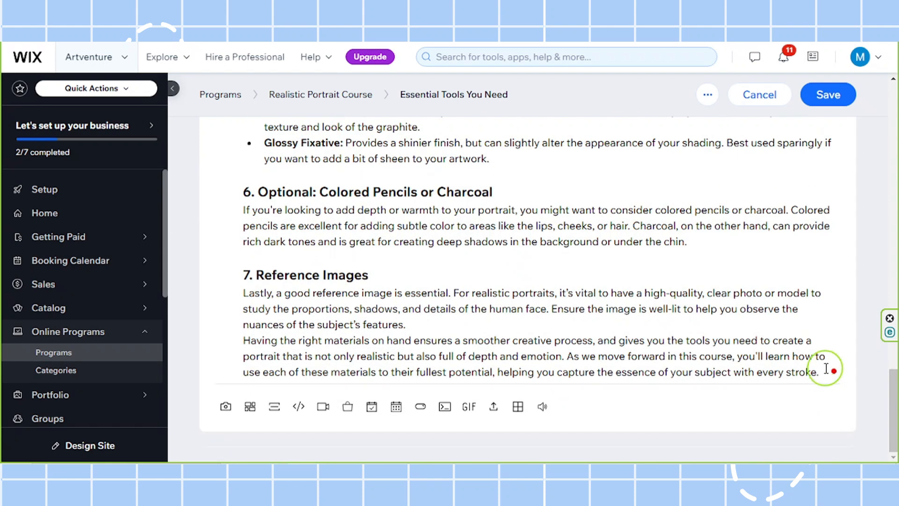
{"action": "key", "text": "Return"}
{"action": "scroll", "coordinate": [291, 393], "scroll_direction": "down", "scroll_amount": 1}
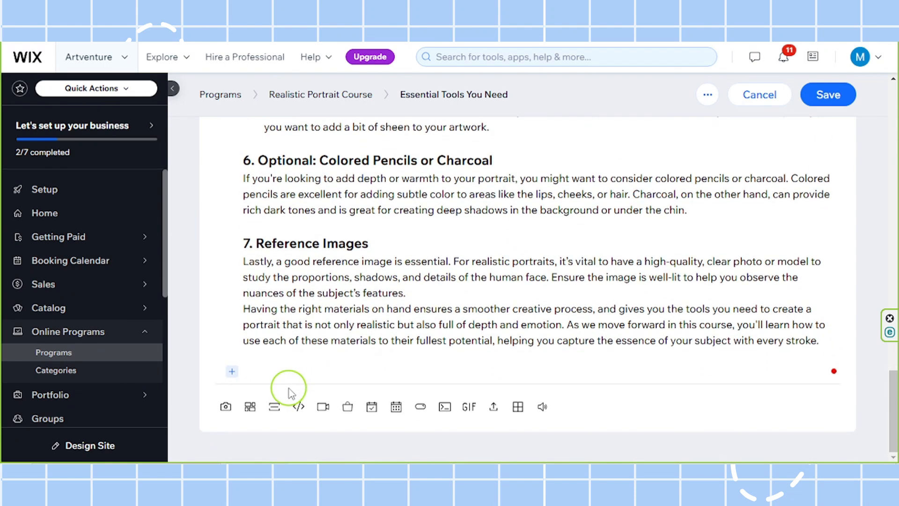
- Insert an HTML code block below the closing paragraph, look over its options, and delete it
{"action": "left_click", "coordinate": [298, 406]}
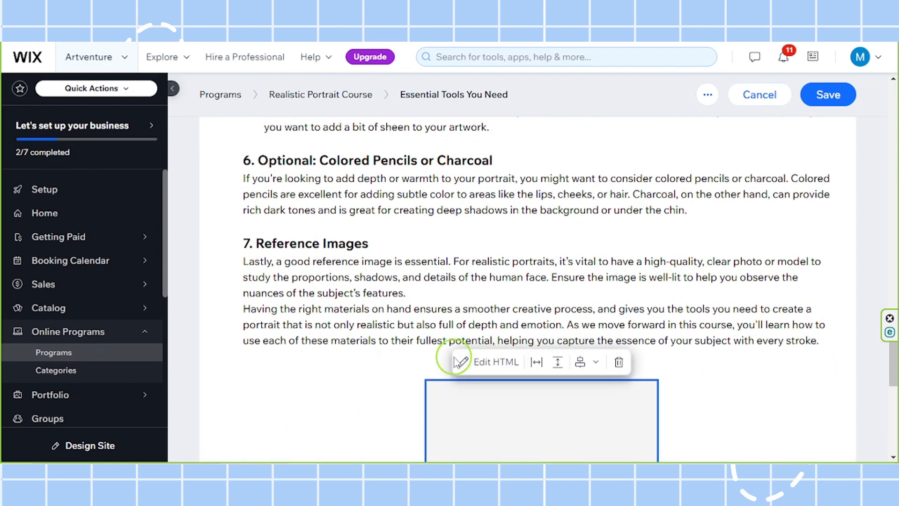
{"action": "scroll", "coordinate": [345, 345], "scroll_direction": "down", "scroll_amount": 5}
{"action": "scroll", "coordinate": [335, 341], "scroll_direction": "down", "scroll_amount": 2}
{"action": "scroll", "coordinate": [520, 295], "scroll_direction": "up", "scroll_amount": 4}
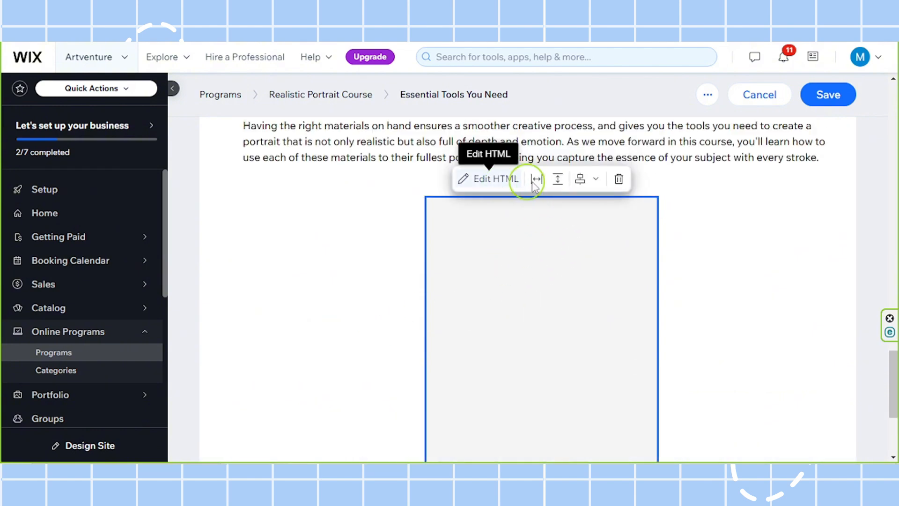
{"action": "left_click", "coordinate": [618, 179]}
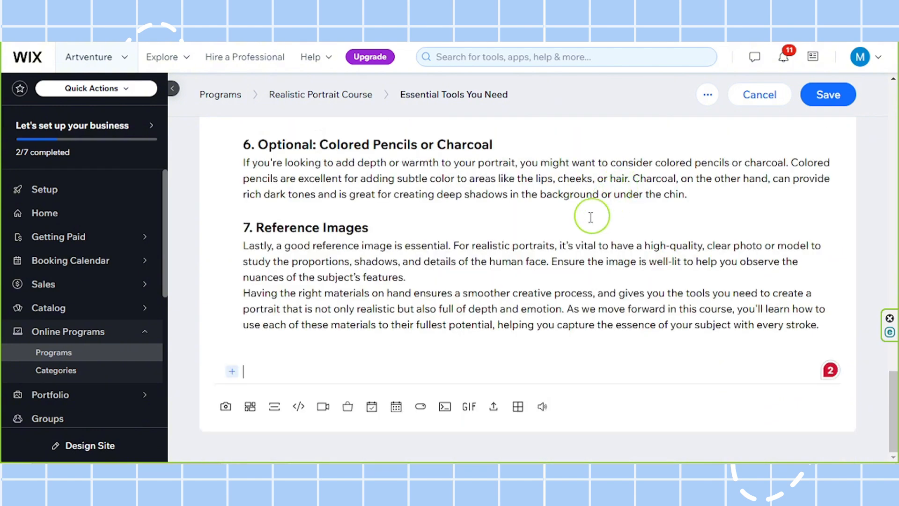
- Examine the options for adding a video, both embedding from a URL and uploading from the computer
{"action": "left_click", "coordinate": [324, 406]}
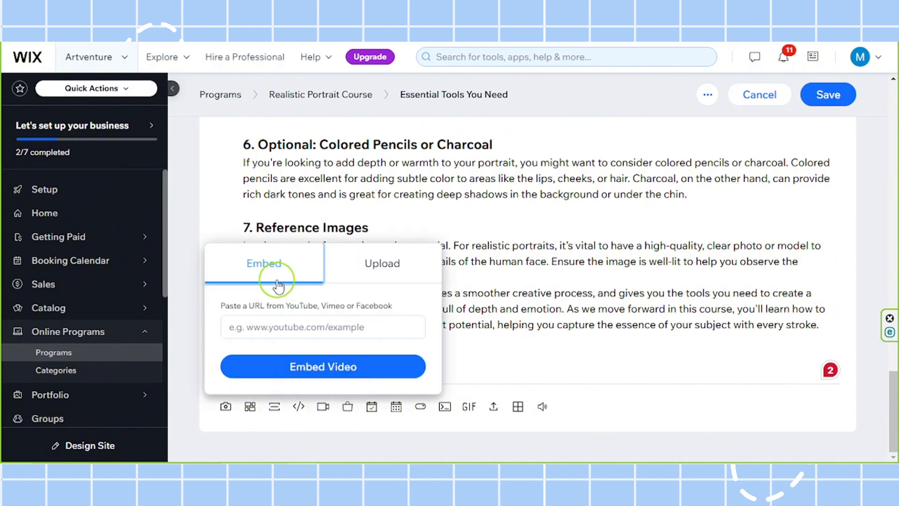
{"action": "left_click", "coordinate": [276, 326]}
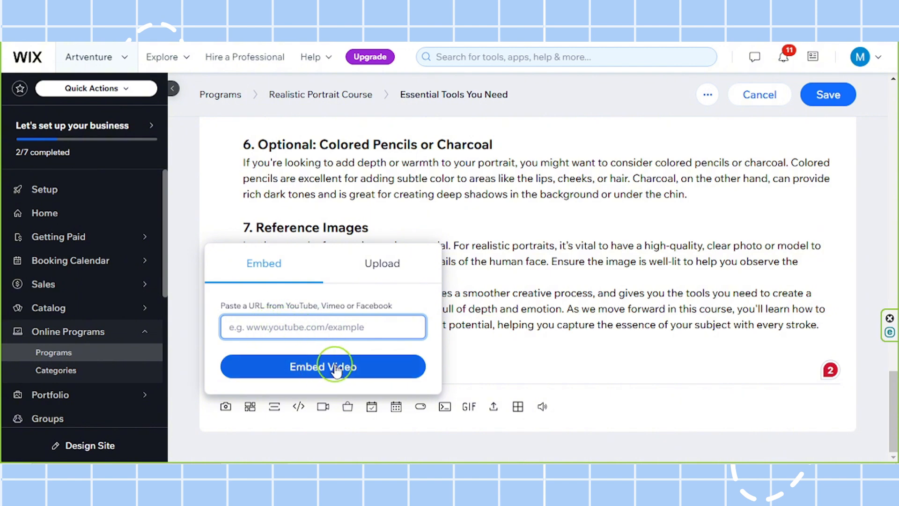
{"action": "left_click", "coordinate": [380, 263]}
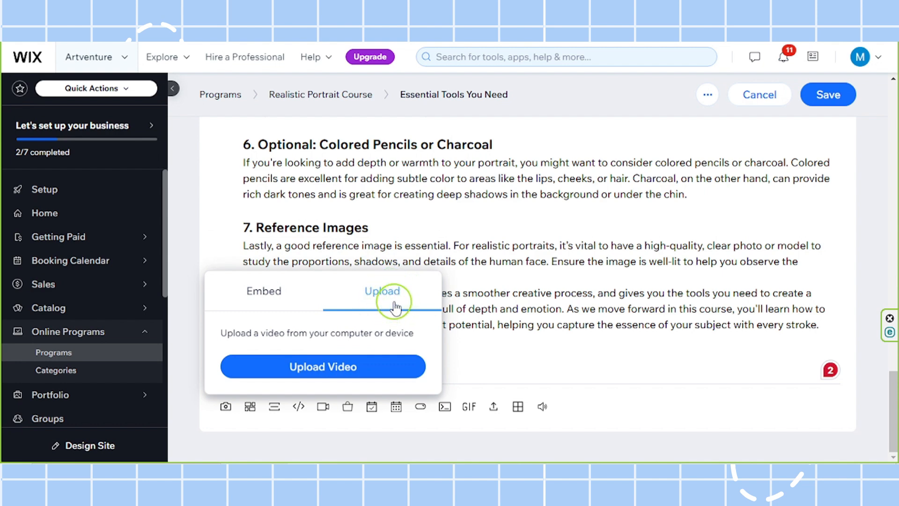
{"action": "left_click", "coordinate": [491, 352]}
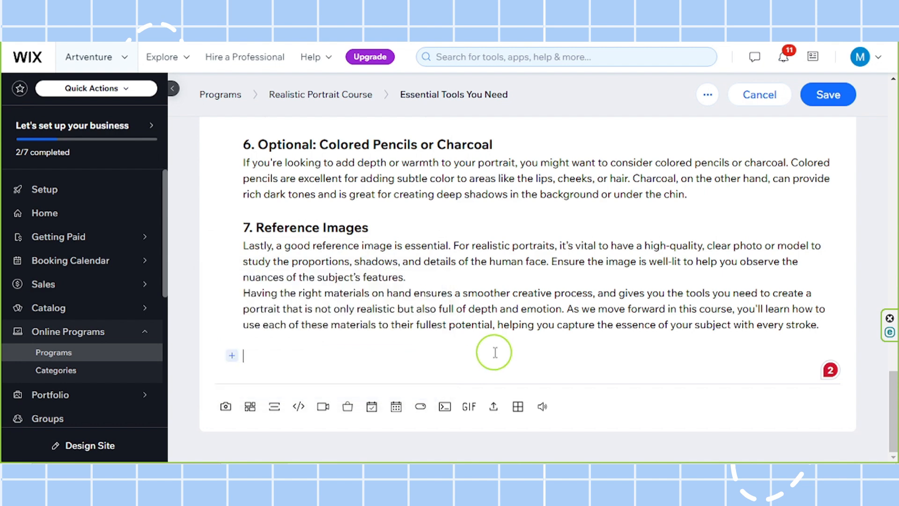
- Examine the options for embedding a store product, an event and a booking service in the lesson
{"action": "left_click", "coordinate": [348, 408]}
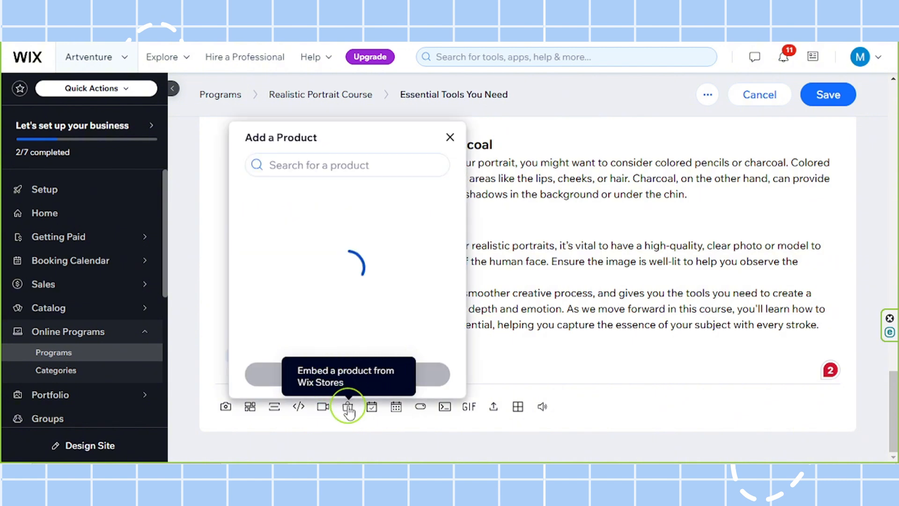
{"action": "left_click", "coordinate": [383, 161]}
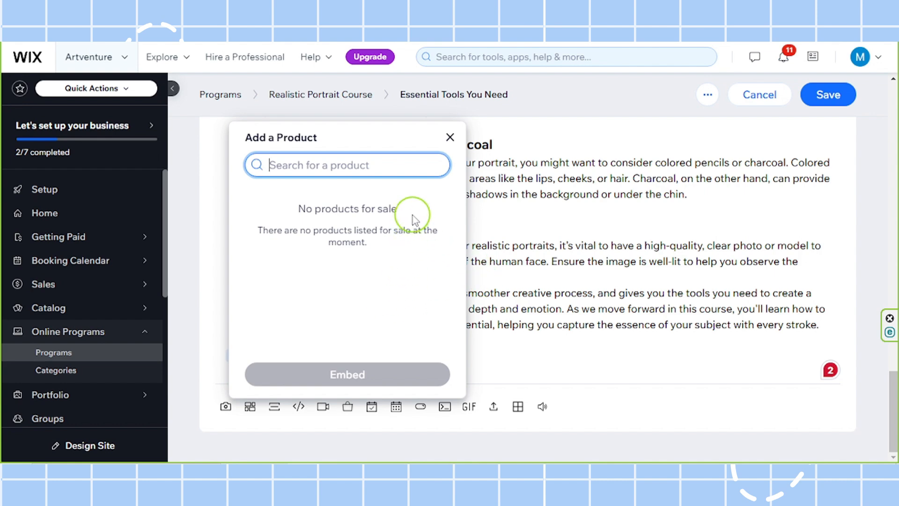
{"action": "left_click", "coordinate": [450, 137]}
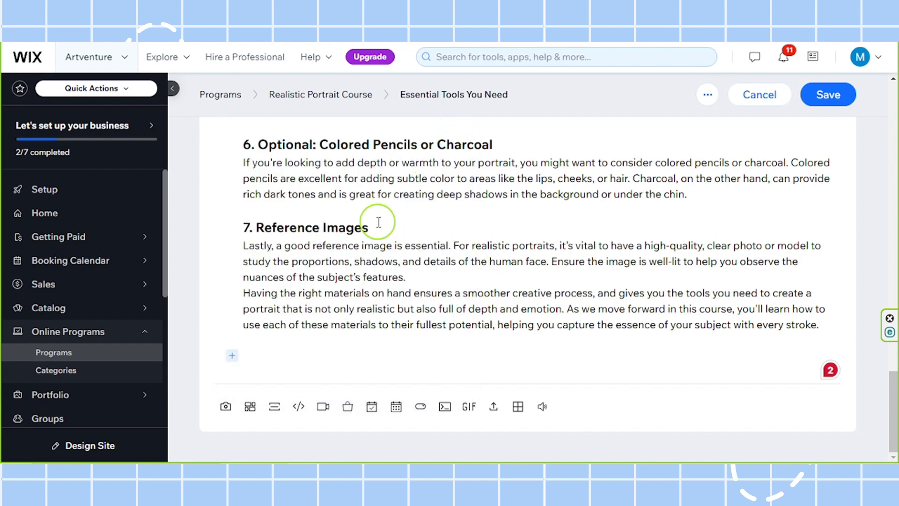
{"action": "left_click", "coordinate": [372, 406]}
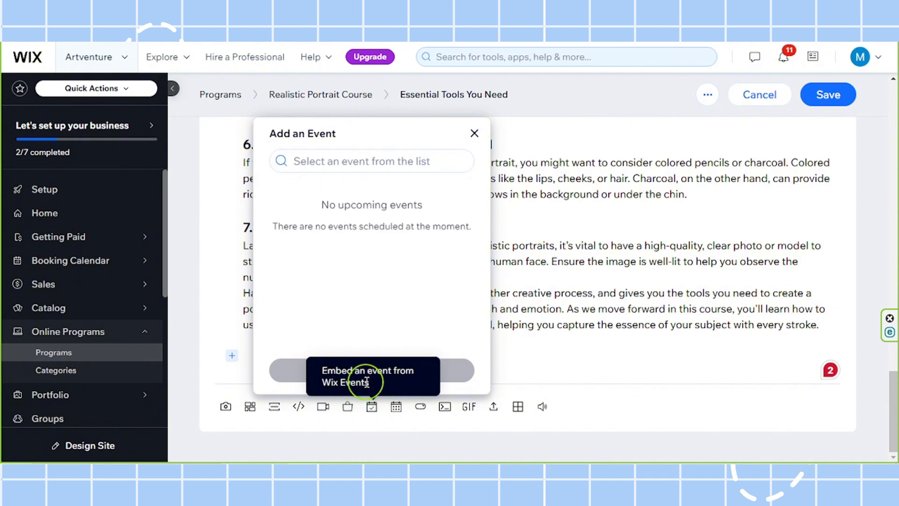
{"action": "left_click", "coordinate": [288, 160]}
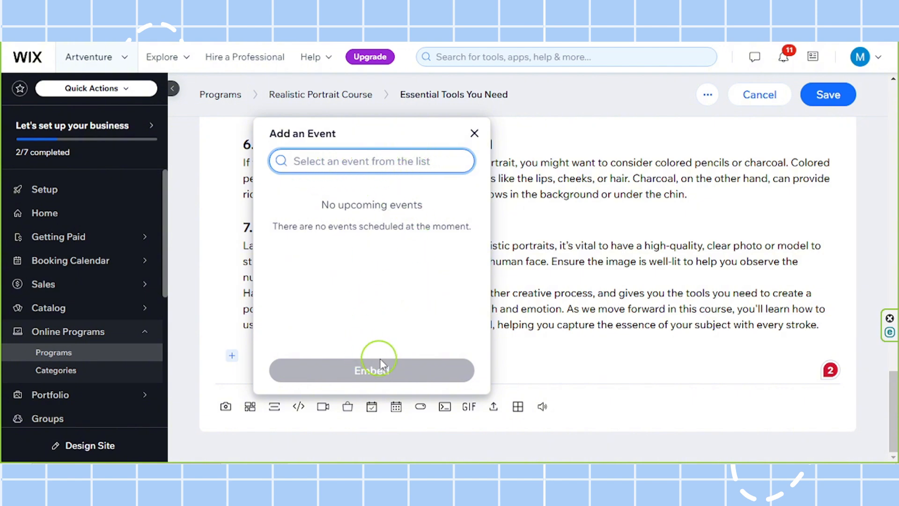
{"action": "left_click", "coordinate": [474, 133]}
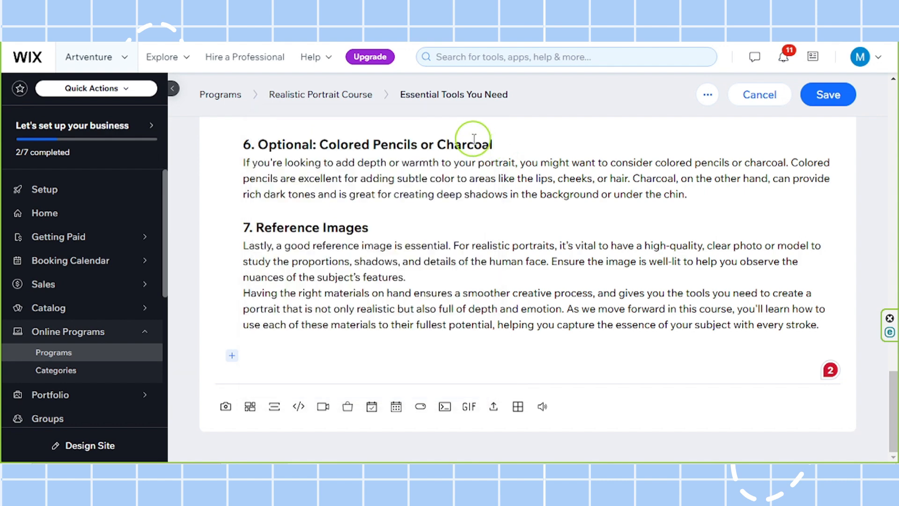
{"action": "left_click", "coordinate": [397, 407]}
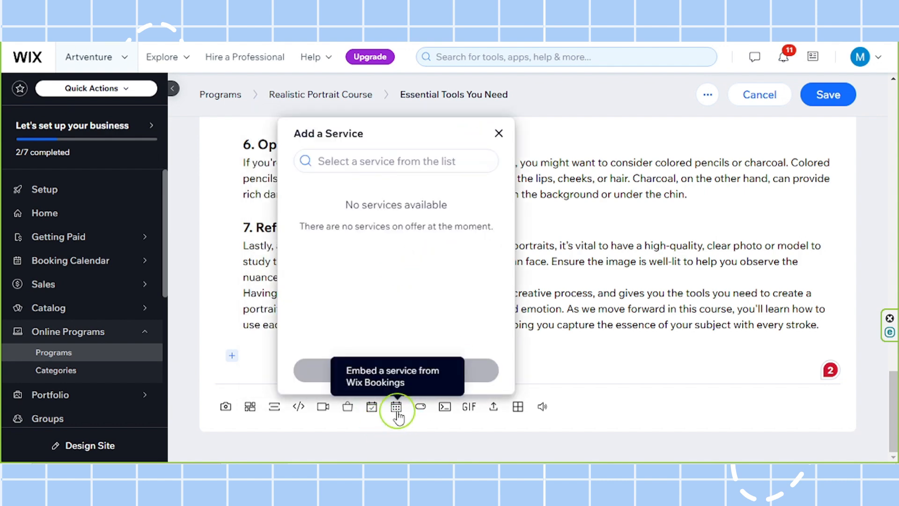
{"action": "left_click", "coordinate": [373, 161]}
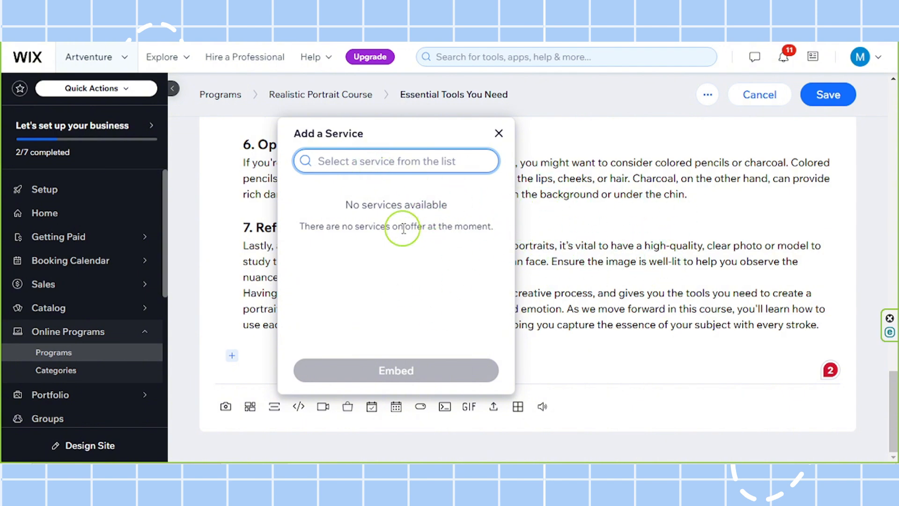
{"action": "left_click", "coordinate": [498, 133]}
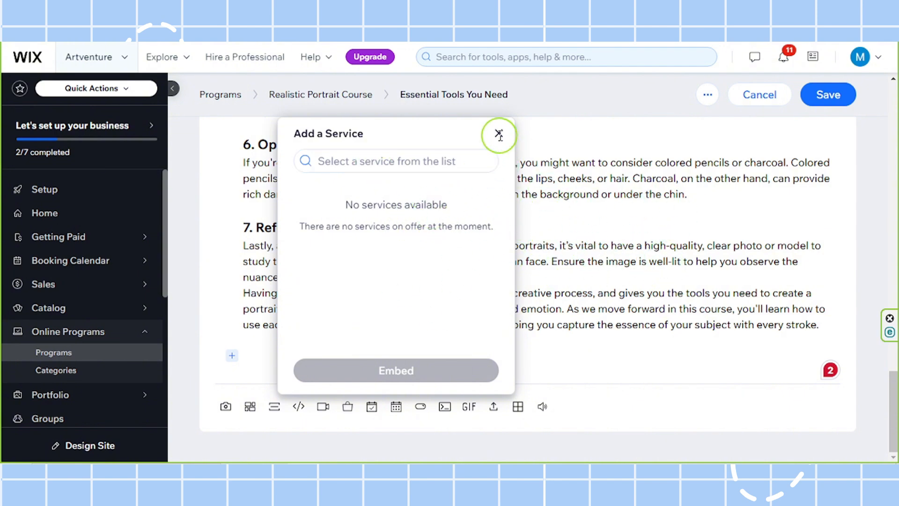
- Insert a button below the closing paragraph, enter "Watch Now" as its text and look over its link options
{"action": "left_click", "coordinate": [423, 407]}
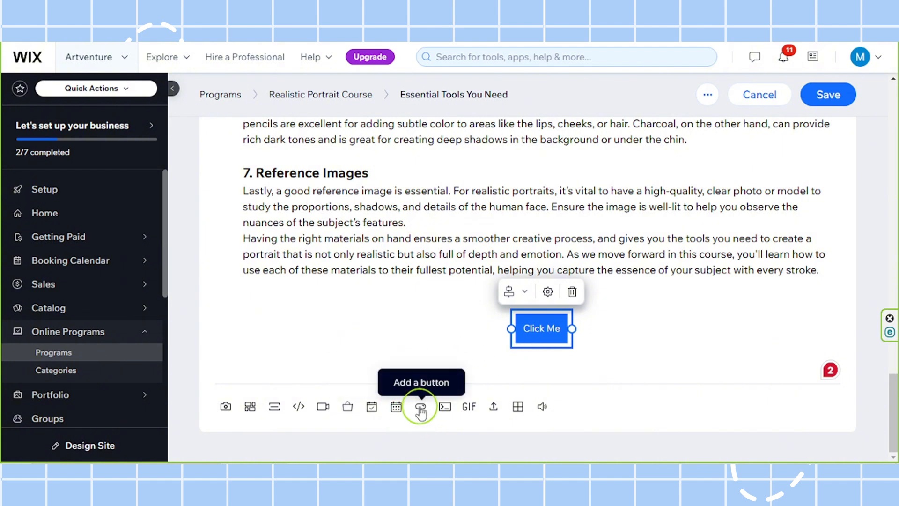
{"action": "left_click", "coordinate": [547, 292]}
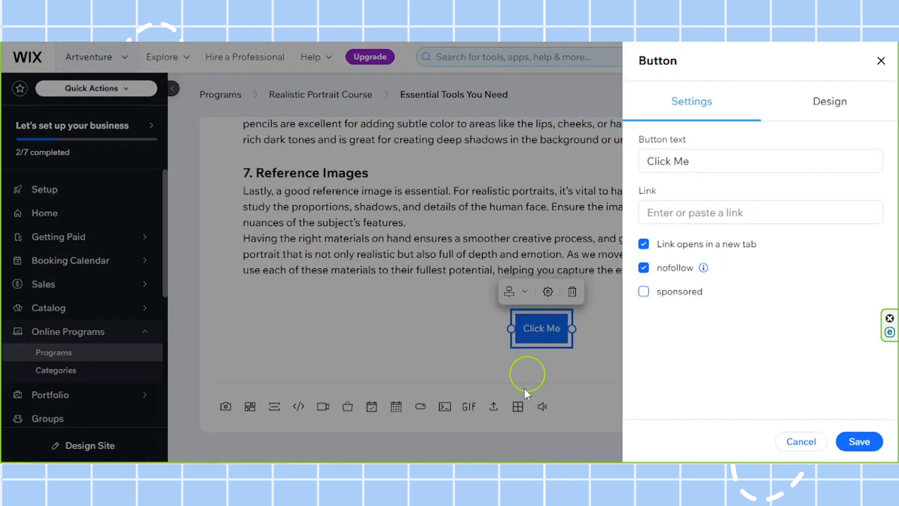
{"action": "triple_click", "coordinate": [728, 161]}
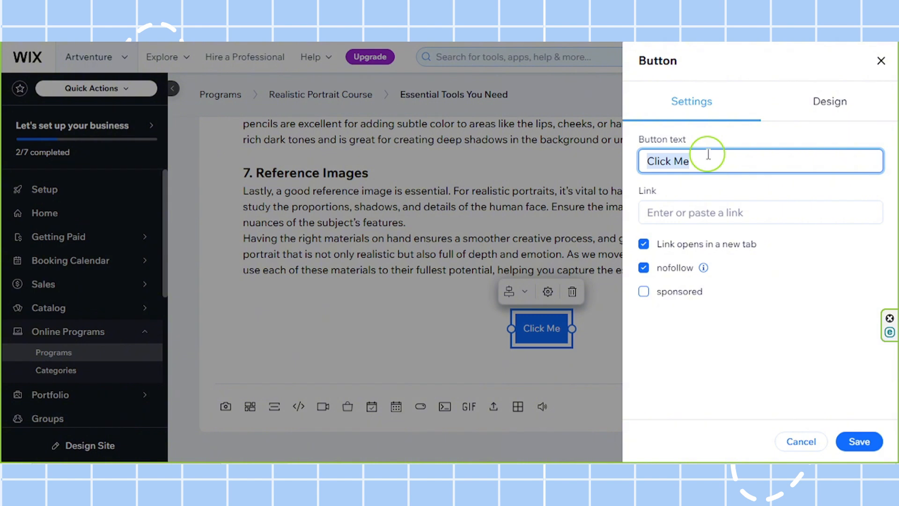
{"action": "type", "text": "Watch Now"}
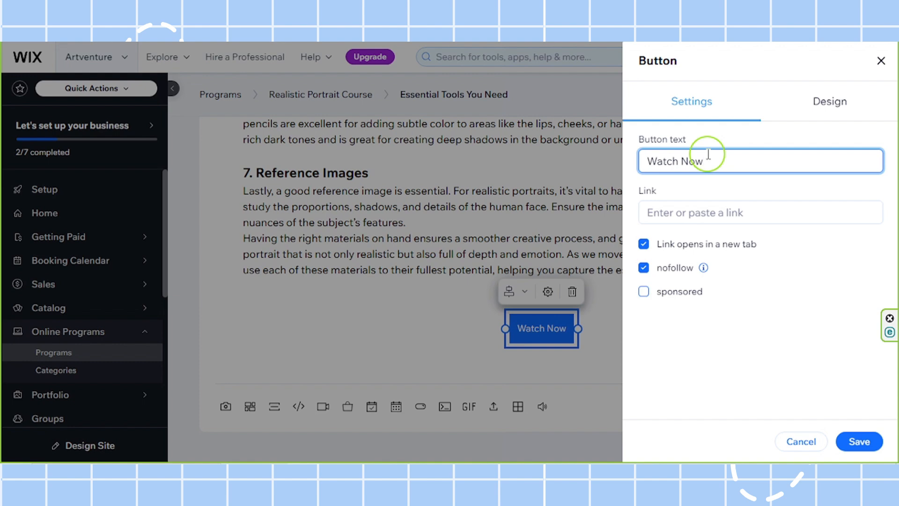
{"action": "left_click", "coordinate": [720, 208]}
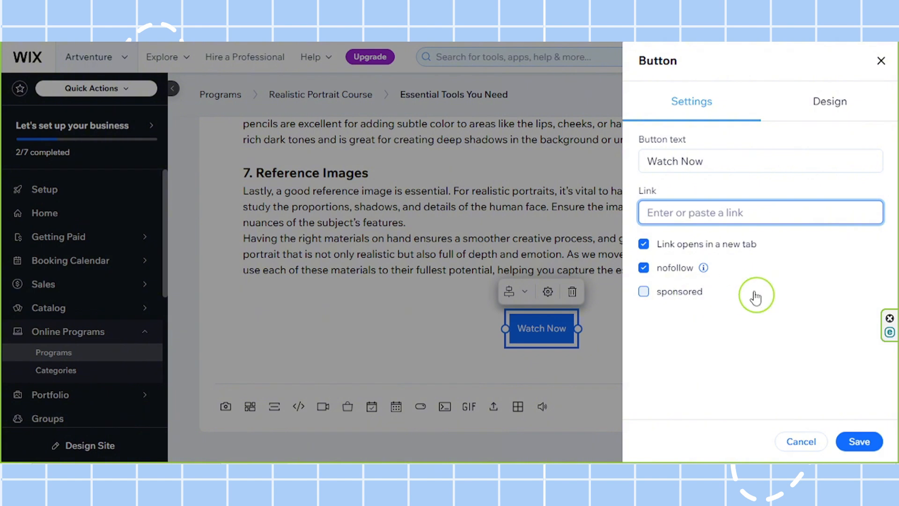
- Look over the button's border and color design options, discard its settings and delete the button
{"action": "left_click", "coordinate": [850, 113]}
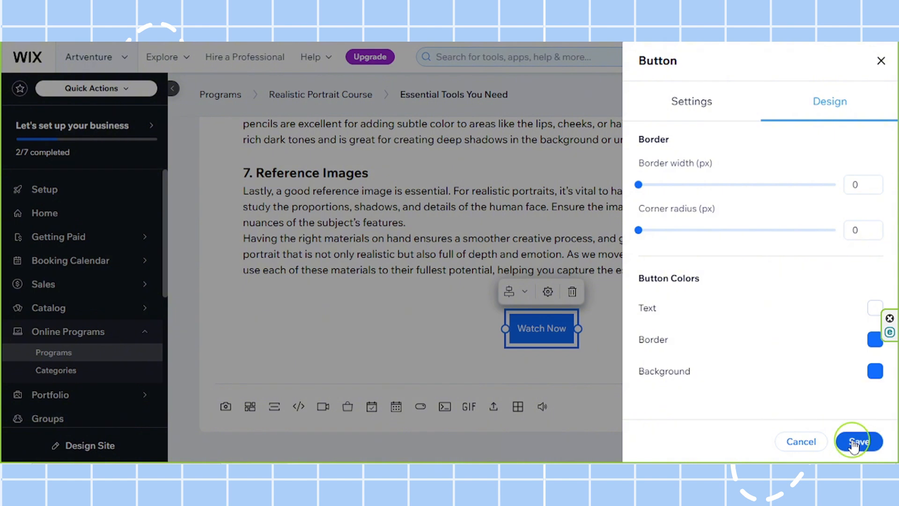
{"action": "left_click", "coordinate": [880, 66]}
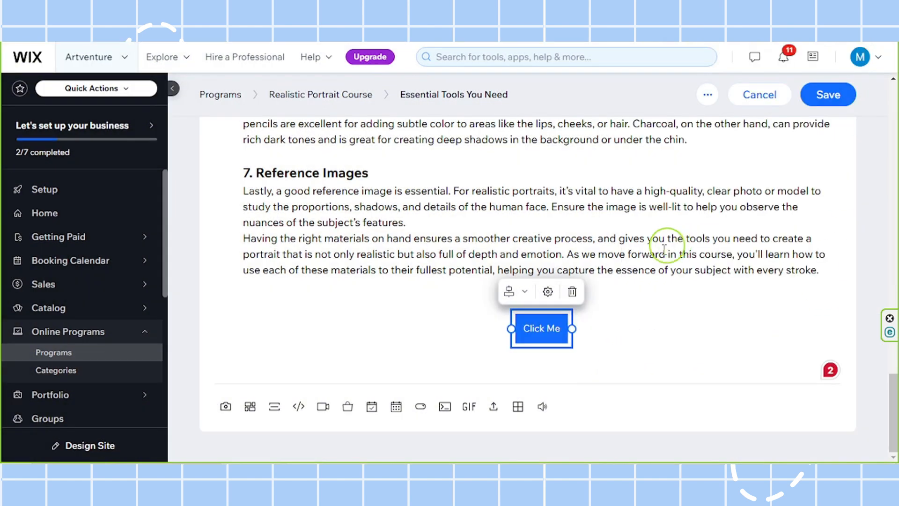
{"action": "left_click", "coordinate": [572, 291]}
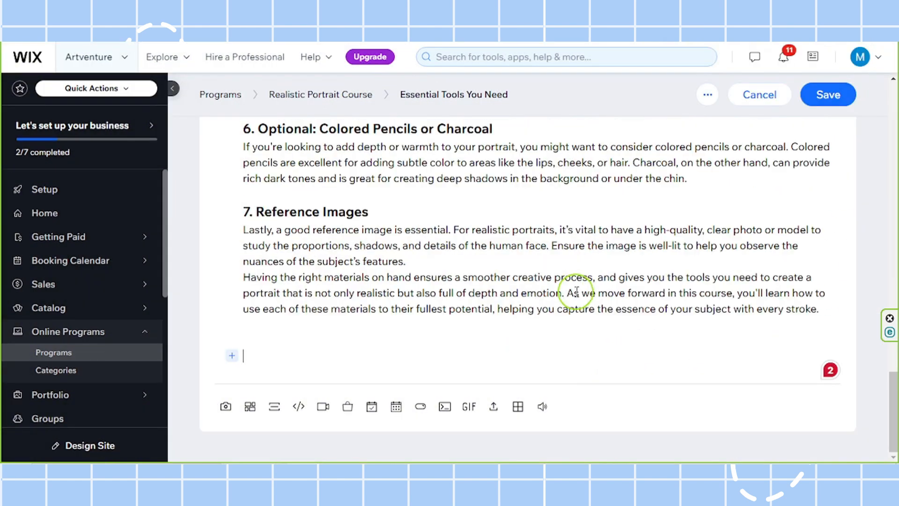
- Insert an empty code snippet block below the closing paragraph of the Reference Images section
{"action": "left_click", "coordinate": [443, 409]}
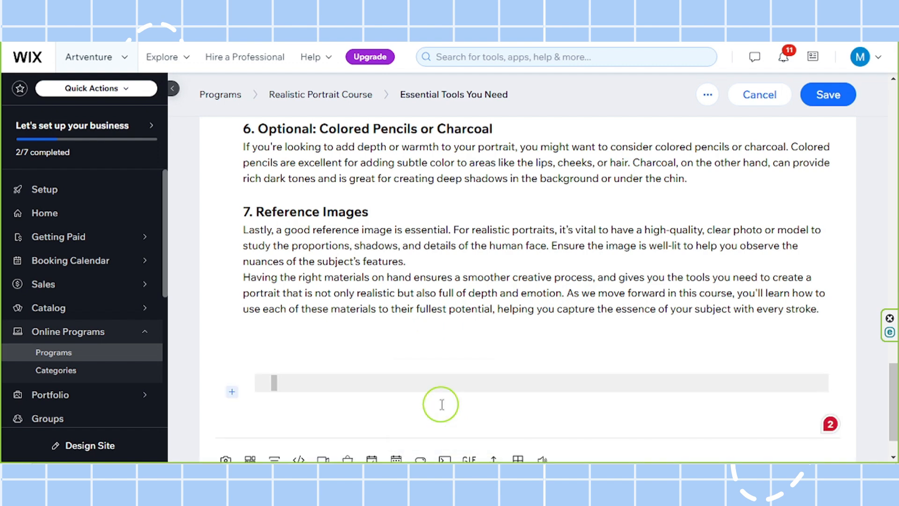
{"action": "scroll", "coordinate": [438, 376], "scroll_direction": "down", "scroll_amount": 1}
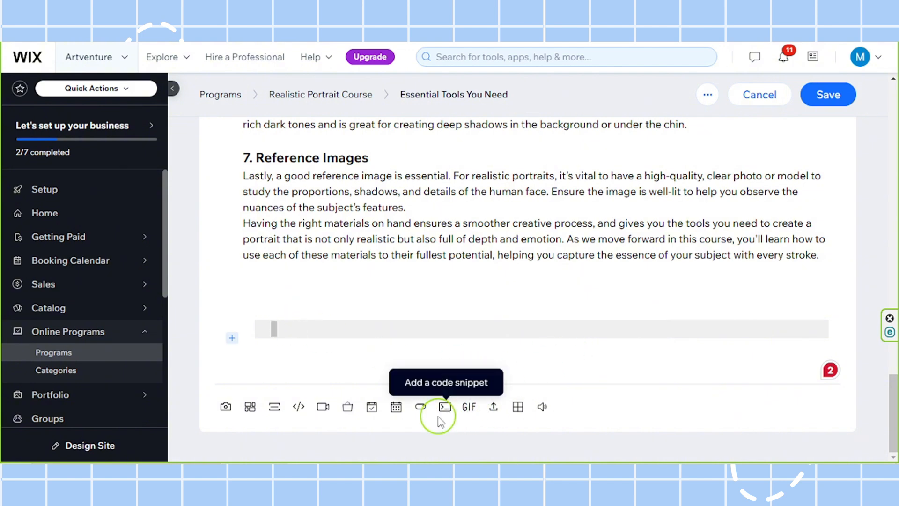
- Search the GIF library for "art" and "good luck", insert the SpongeBob "Good Luck" GIF and reduce its display size
{"action": "left_click", "coordinate": [468, 406]}
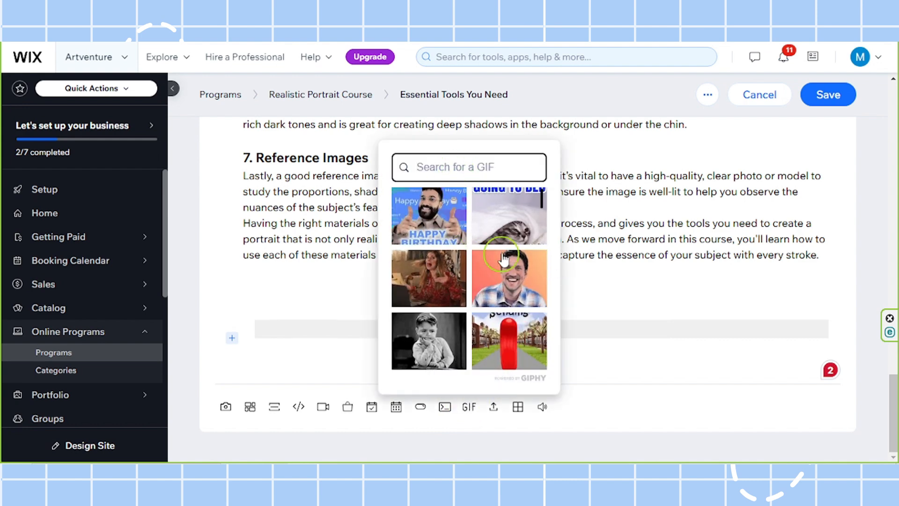
{"action": "scroll", "coordinate": [490, 256], "scroll_direction": "down", "scroll_amount": 5}
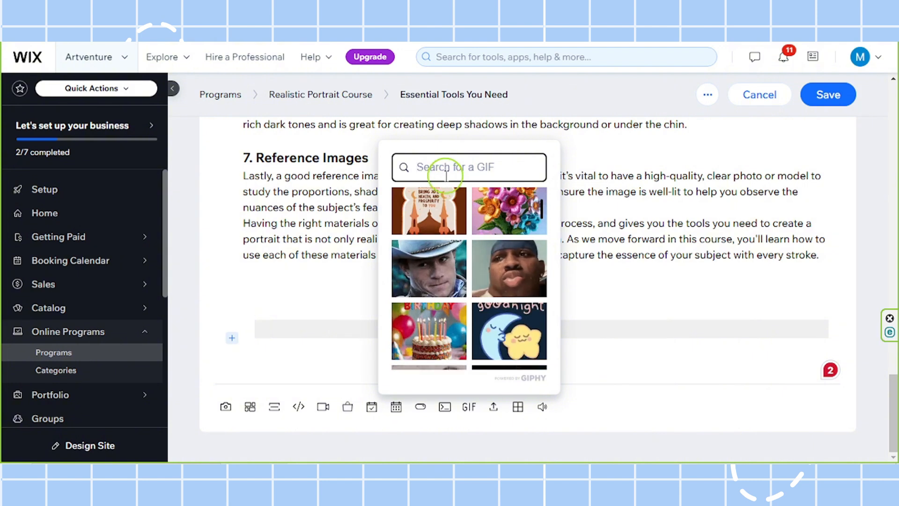
{"action": "type", "text": "art"}
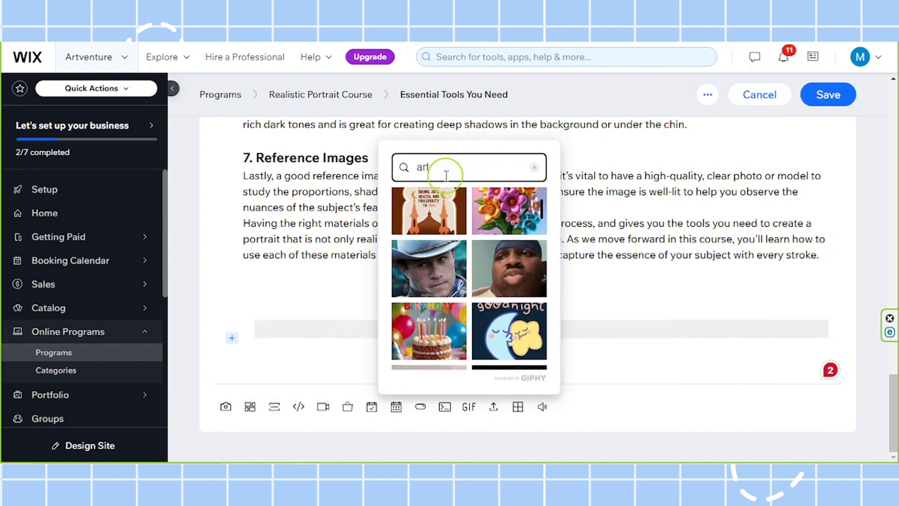
{"action": "double_click", "coordinate": [434, 172]}
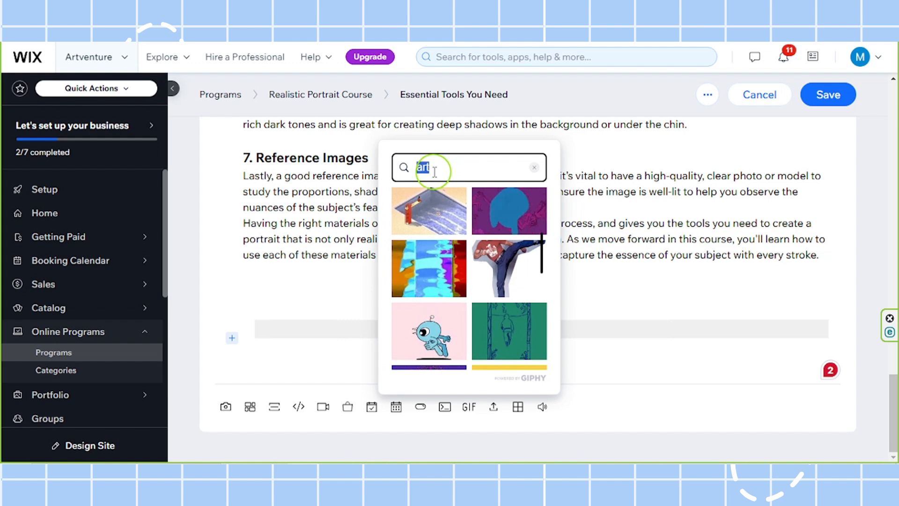
{"action": "type", "text": "good luck"}
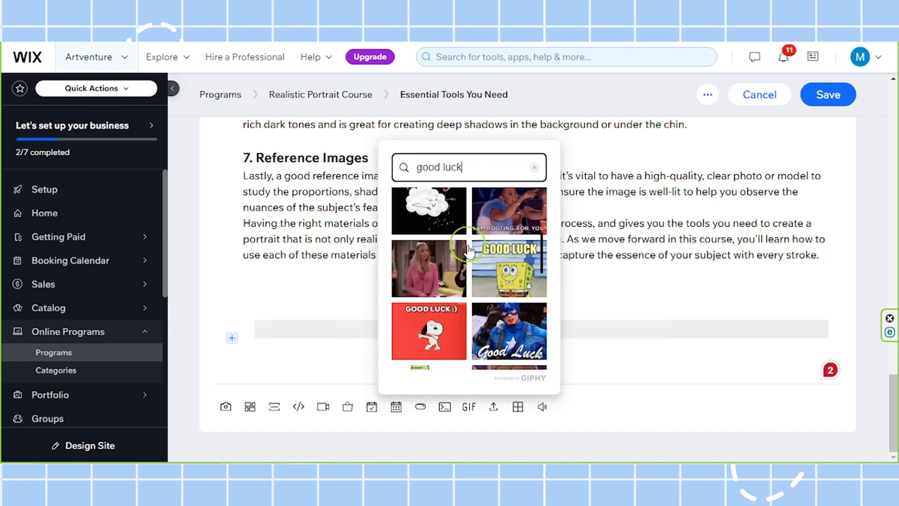
{"action": "left_click", "coordinate": [513, 265]}
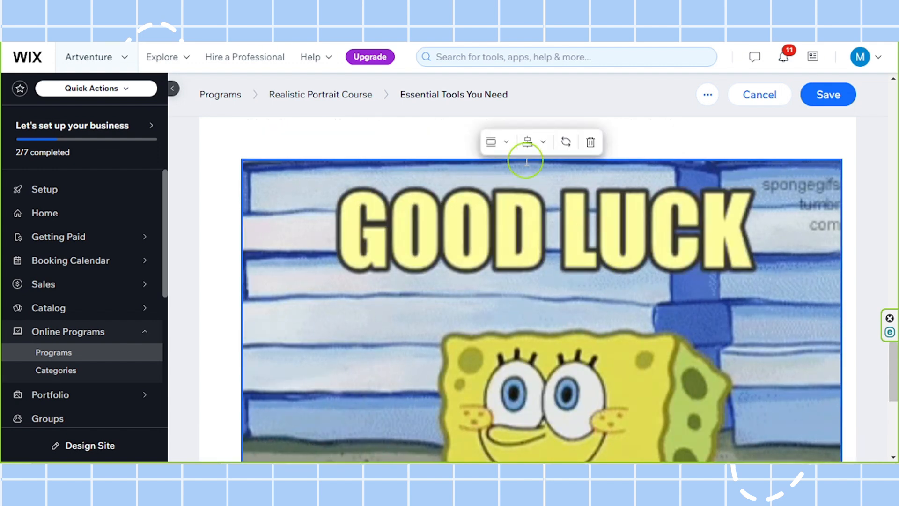
{"action": "left_click", "coordinate": [491, 142]}
{"action": "left_click", "coordinate": [485, 175]}
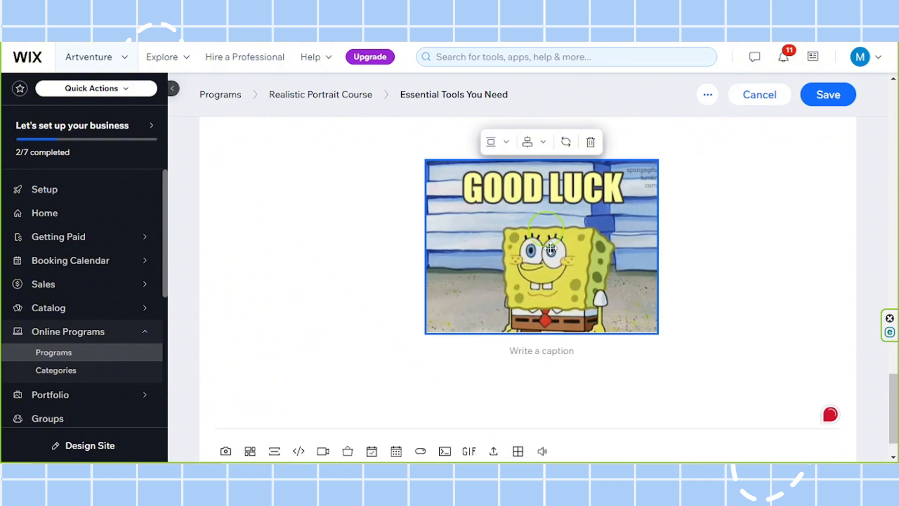
- Open the caption of the "Good Luck" GIF for editing, leave it blank and delete the GIF
{"action": "left_click", "coordinate": [563, 350]}
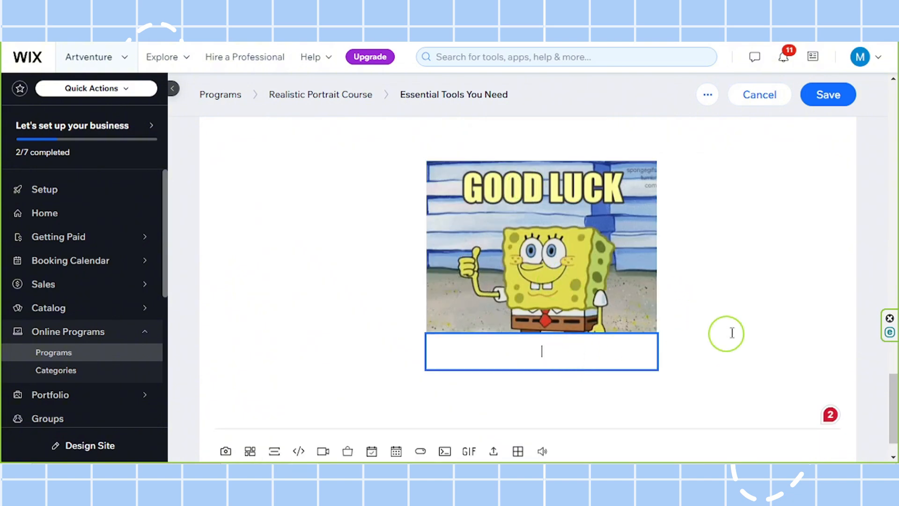
{"action": "scroll", "coordinate": [734, 325], "scroll_direction": "up", "scroll_amount": 3}
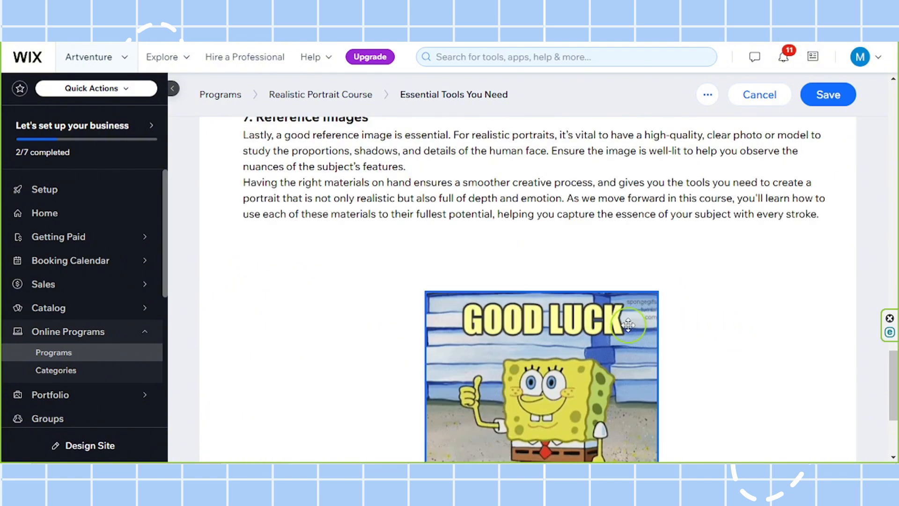
{"action": "left_click", "coordinate": [628, 325]}
{"action": "left_click", "coordinate": [601, 274]}
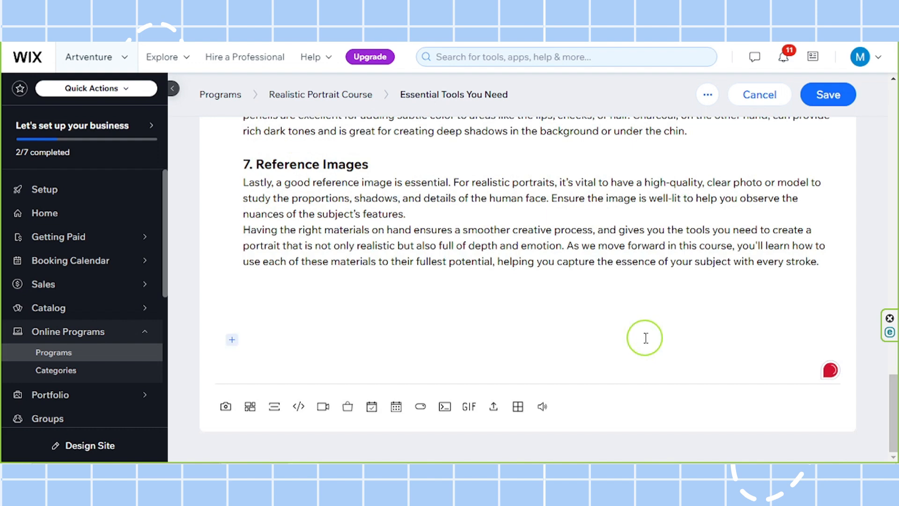
- Look over the site files available for adding a file to the lesson and close the media library
{"action": "left_click", "coordinate": [496, 407]}
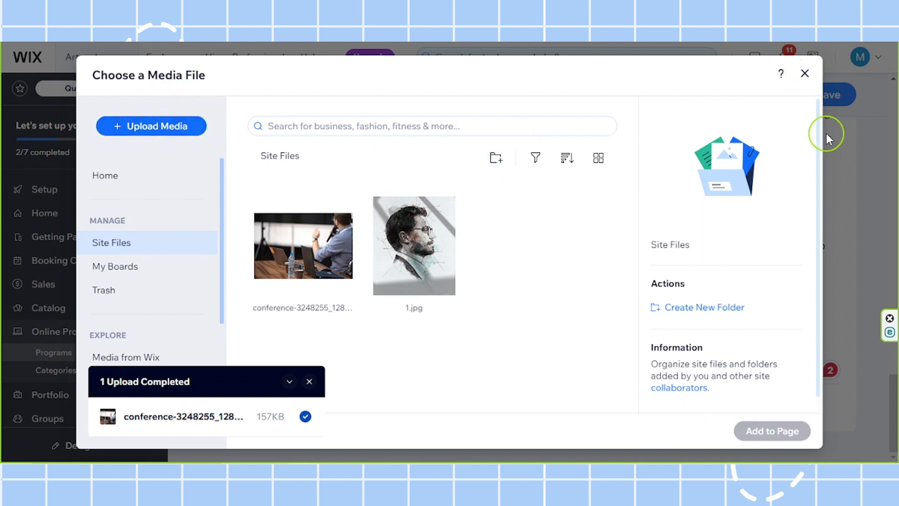
{"action": "left_click", "coordinate": [804, 73]}
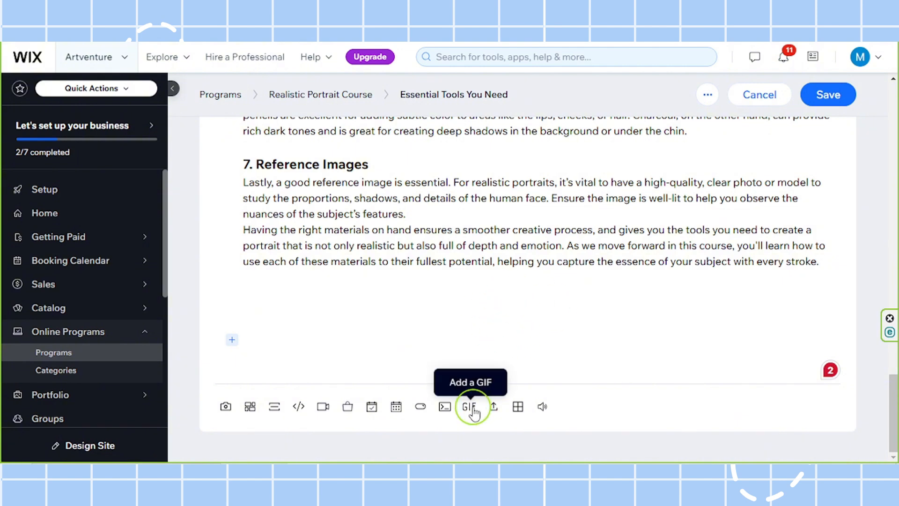
- Insert a table with 4 columns and 4 rows below the closing paragraph of the Reference Images section
{"action": "left_click", "coordinate": [524, 411]}
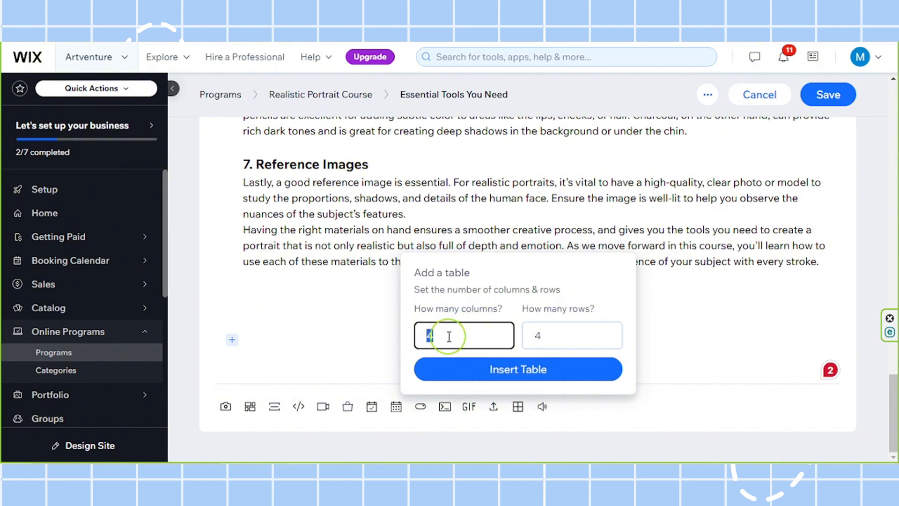
{"action": "left_click_drag", "start_coordinate": [442, 332], "coordinate": [424, 333]}
{"action": "left_click", "coordinate": [476, 340]}
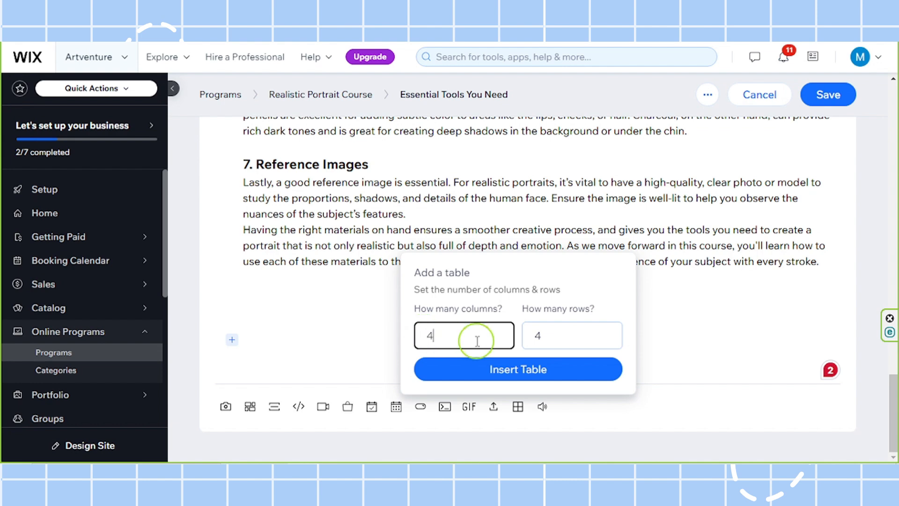
{"action": "left_click_drag", "start_coordinate": [549, 330], "coordinate": [527, 335]}
{"action": "left_click", "coordinate": [562, 337]}
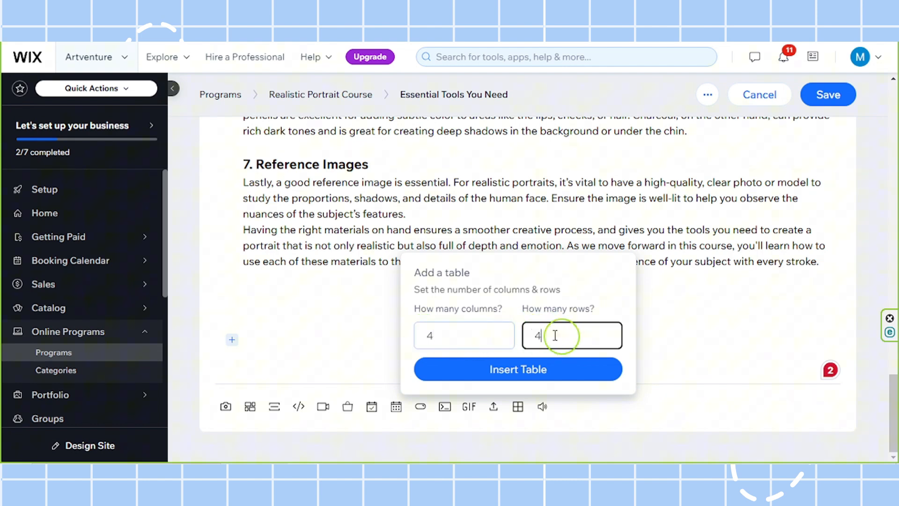
{"action": "left_click", "coordinate": [523, 374]}
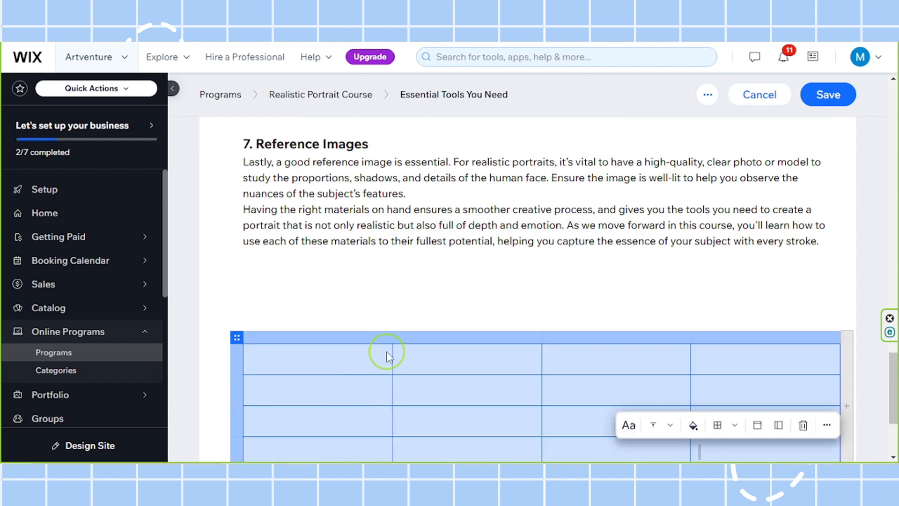
- Delete the empty 4 by 4 table below the closing paragraph of the Reference Images section
{"action": "scroll", "coordinate": [388, 351], "scroll_direction": "down", "scroll_amount": 3}
{"action": "left_click", "coordinate": [338, 215]}
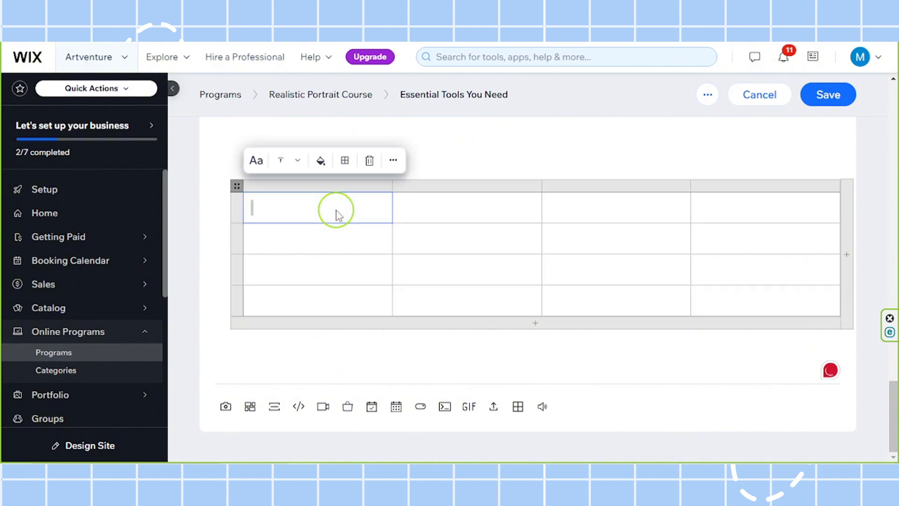
{"action": "left_click", "coordinate": [576, 140]}
{"action": "left_click", "coordinate": [510, 218]}
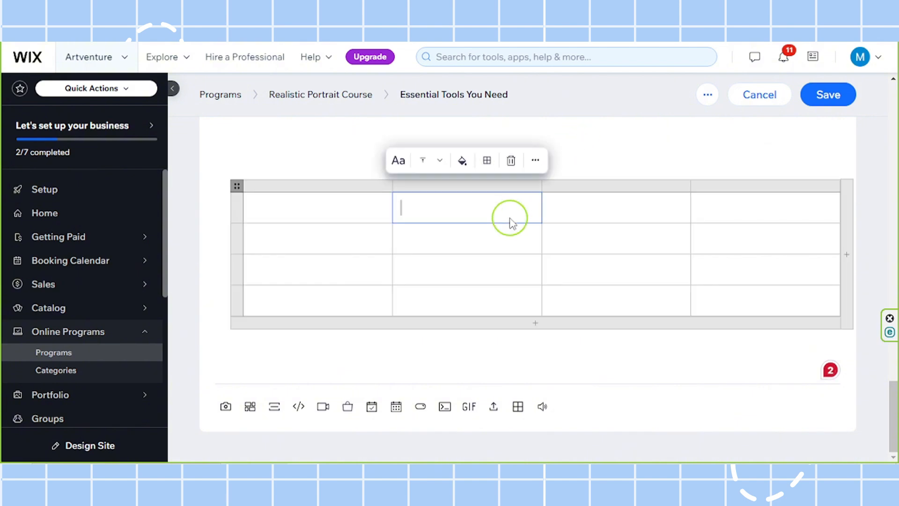
{"action": "left_click", "coordinate": [511, 161]}
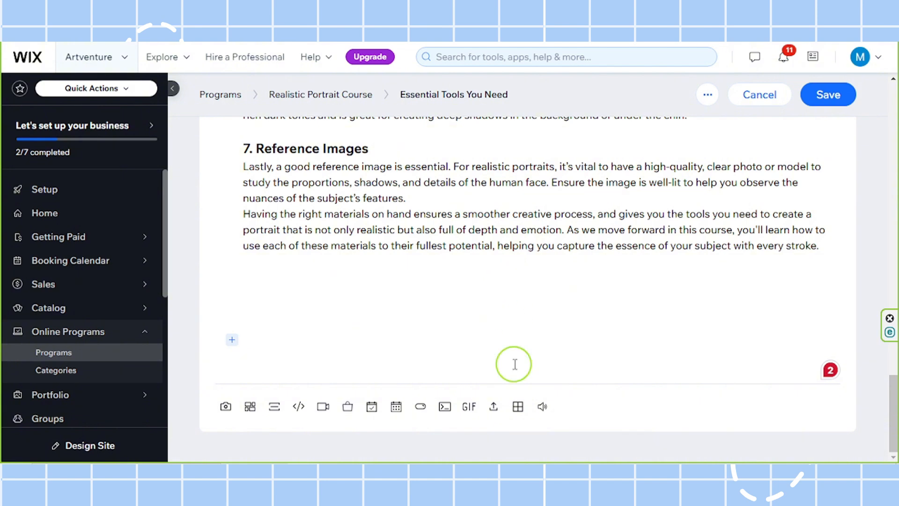
- Look over the lesson's audio options for embedding a SoundCloud or Spotify URL and uploading a file, leaving both unused
{"action": "left_click", "coordinate": [542, 407]}
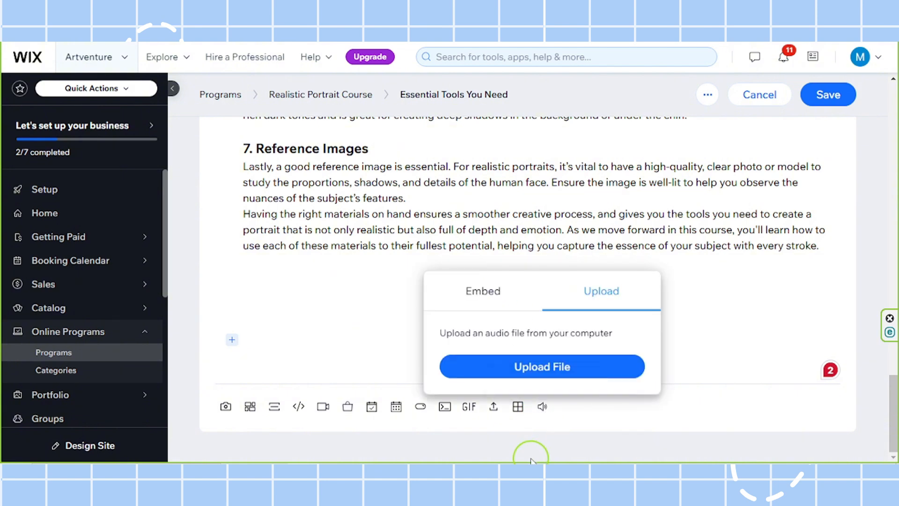
{"action": "left_click", "coordinate": [508, 292]}
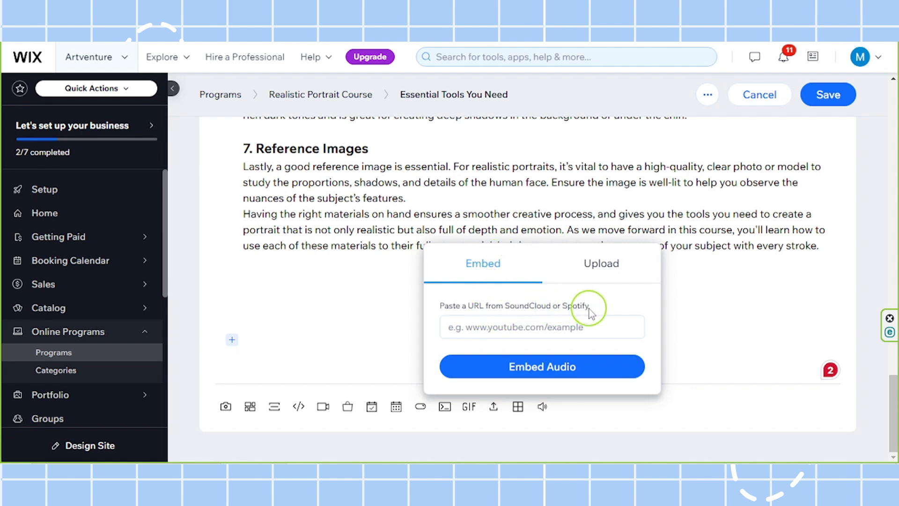
{"action": "left_click", "coordinate": [543, 327]}
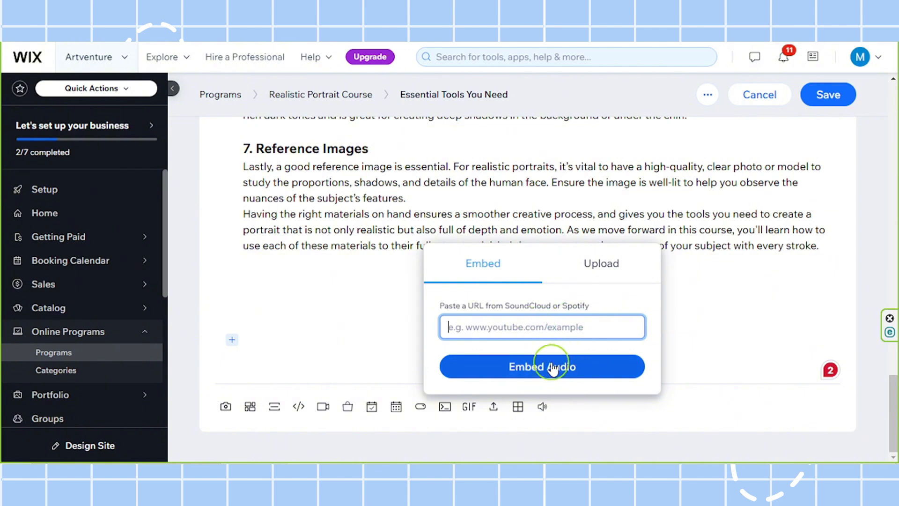
{"action": "left_click", "coordinate": [614, 270]}
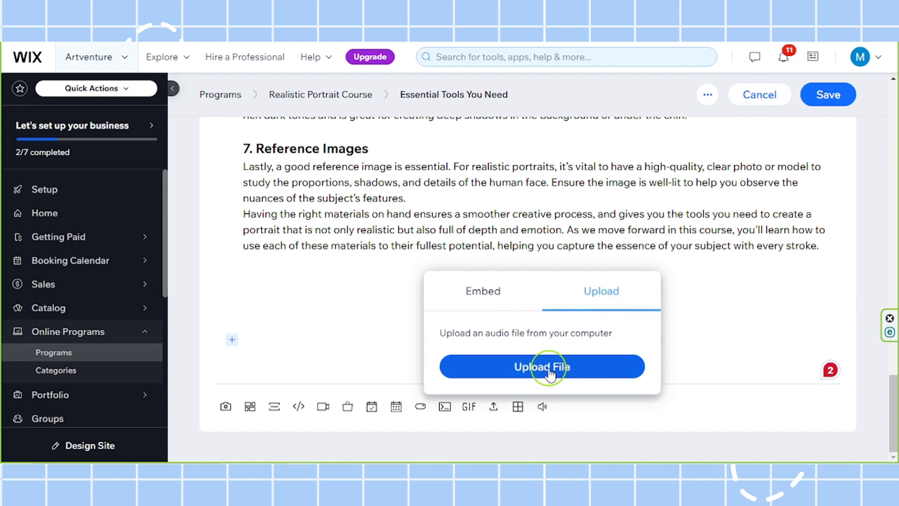
{"action": "left_click", "coordinate": [718, 322]}
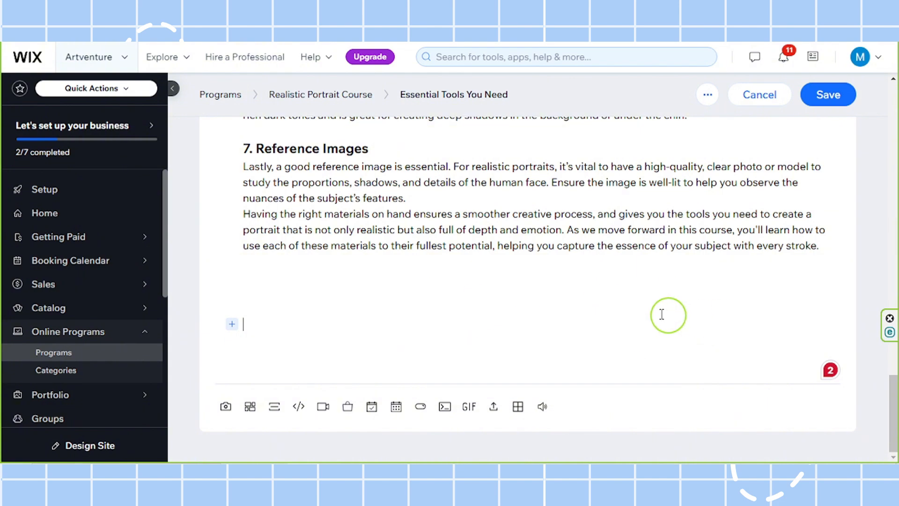
- Delete the divider between the introductory paragraph and the "1. Pencils" heading, along with the surplus blank lines there
{"action": "scroll", "coordinate": [527, 280], "scroll_direction": "up", "scroll_amount": 10}
{"action": "scroll", "coordinate": [528, 276], "scroll_direction": "up", "scroll_amount": 15}
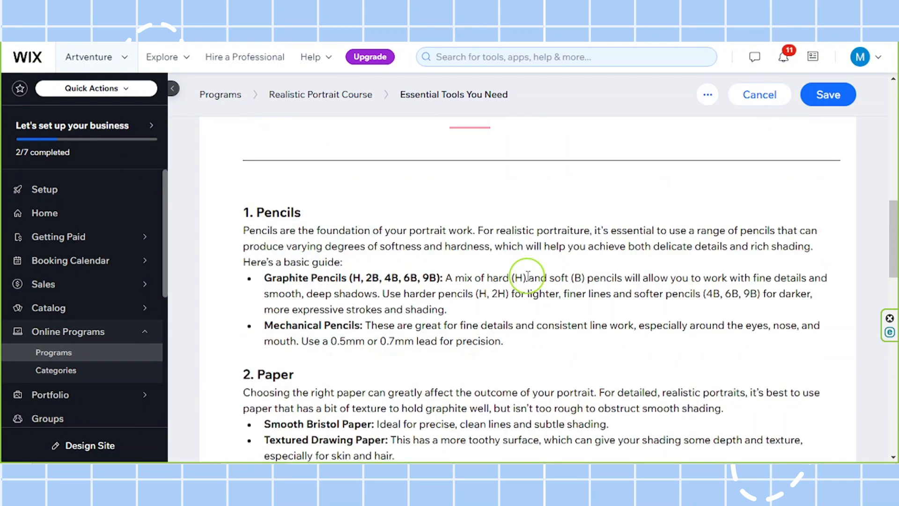
{"action": "scroll", "coordinate": [527, 279], "scroll_direction": "down", "scroll_amount": 8}
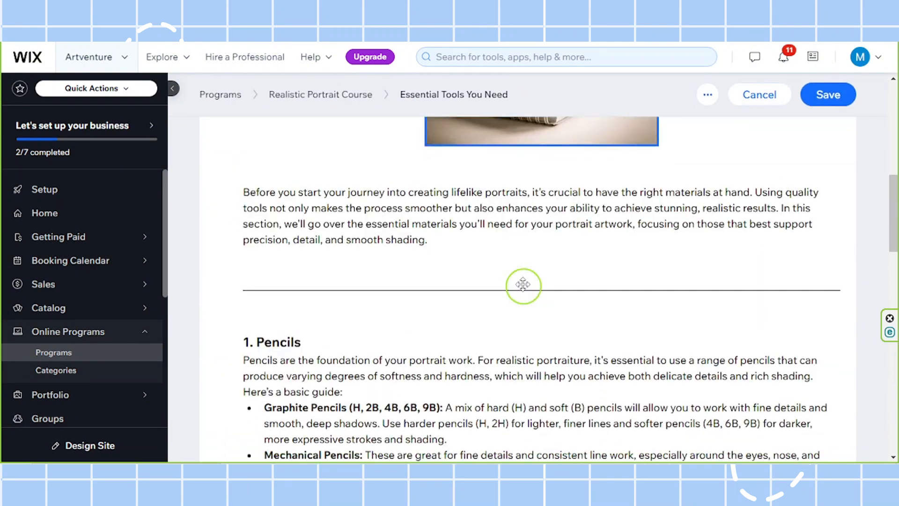
{"action": "left_click", "coordinate": [499, 284]}
{"action": "key", "text": "BackSpace"}
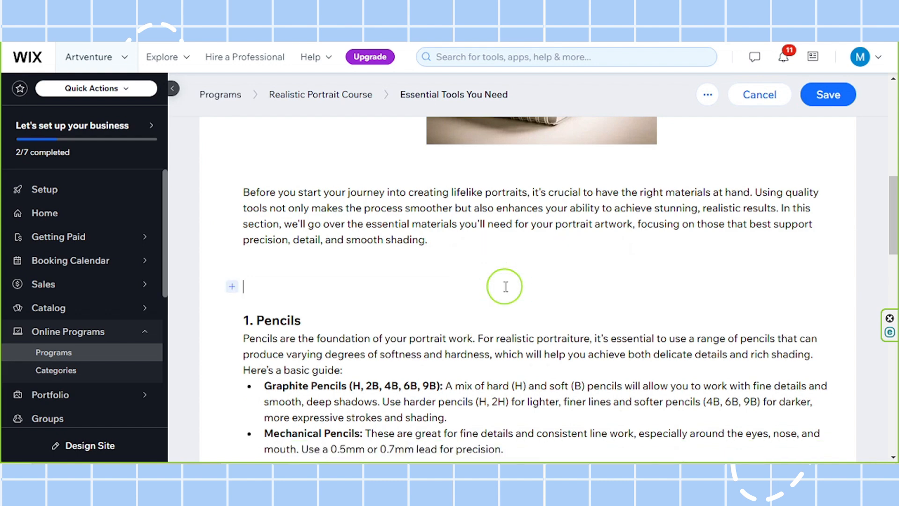
{"action": "key", "text": "BackSpace"}
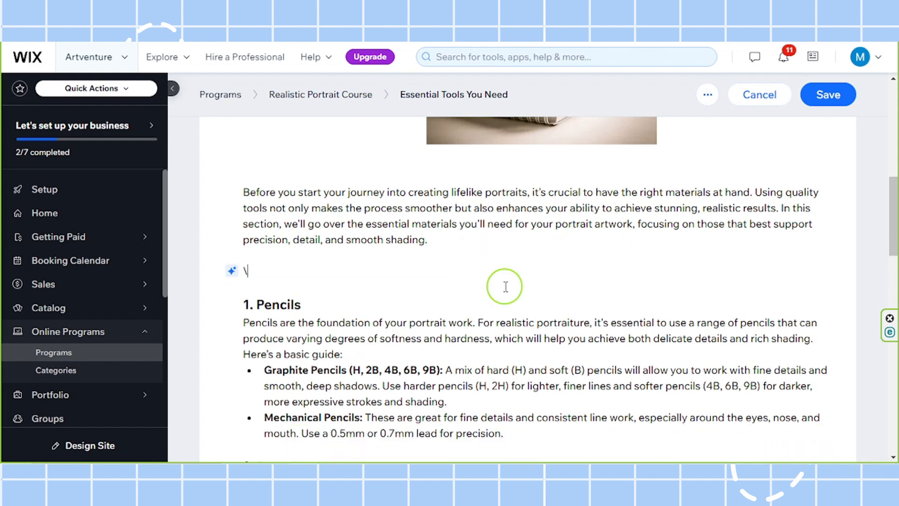
{"action": "key", "text": "BackSpace"}
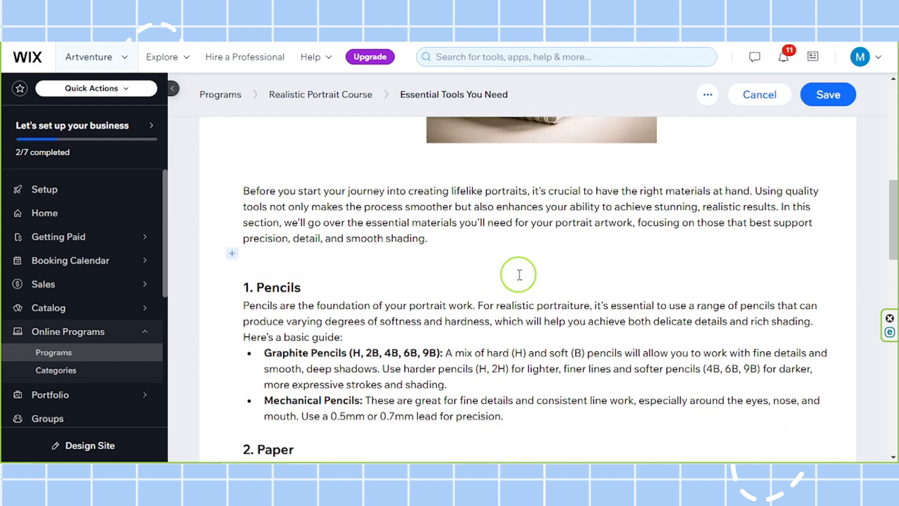
- Save the Essential Tools You Need article step of the Realistic Portrait Course
{"action": "scroll", "coordinate": [518, 274], "scroll_direction": "down", "scroll_amount": 3}
{"action": "scroll", "coordinate": [519, 275], "scroll_direction": "up", "scroll_amount": 10}
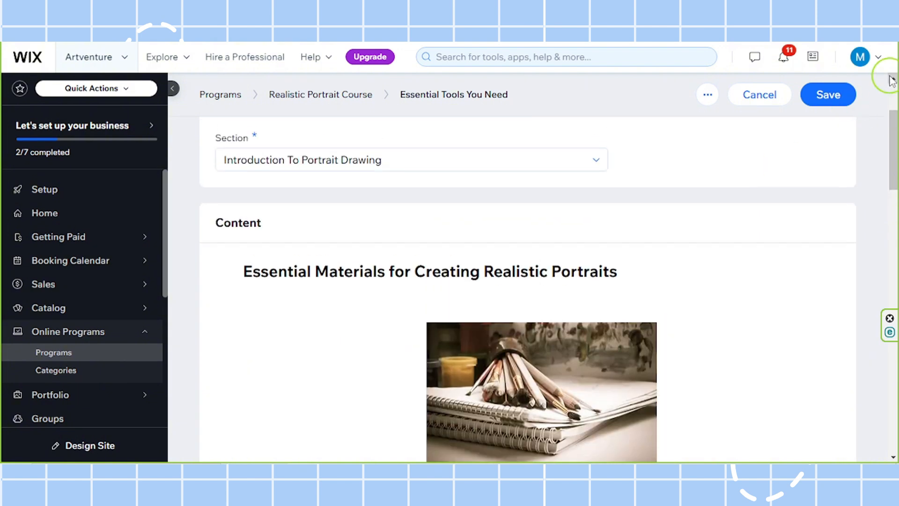
{"action": "left_click", "coordinate": [828, 95]}
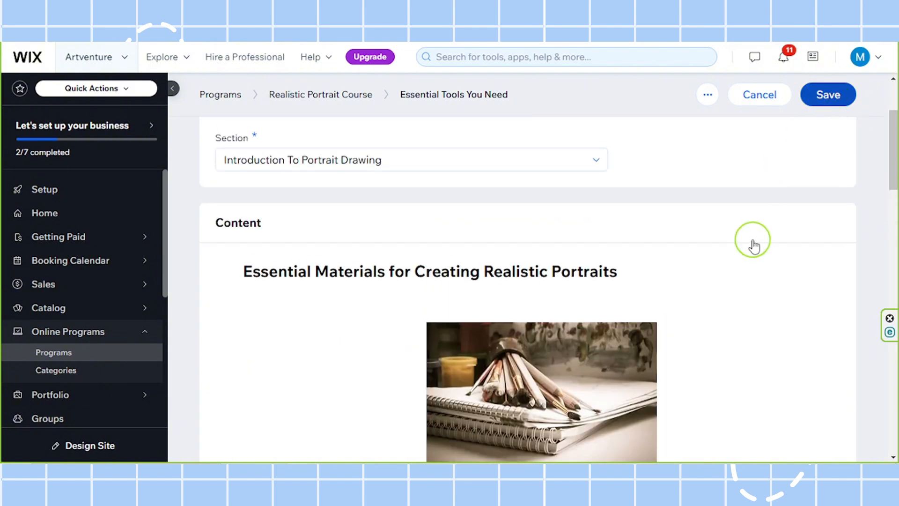
{"action": "scroll", "coordinate": [726, 212], "scroll_direction": "down", "scroll_amount": 5}
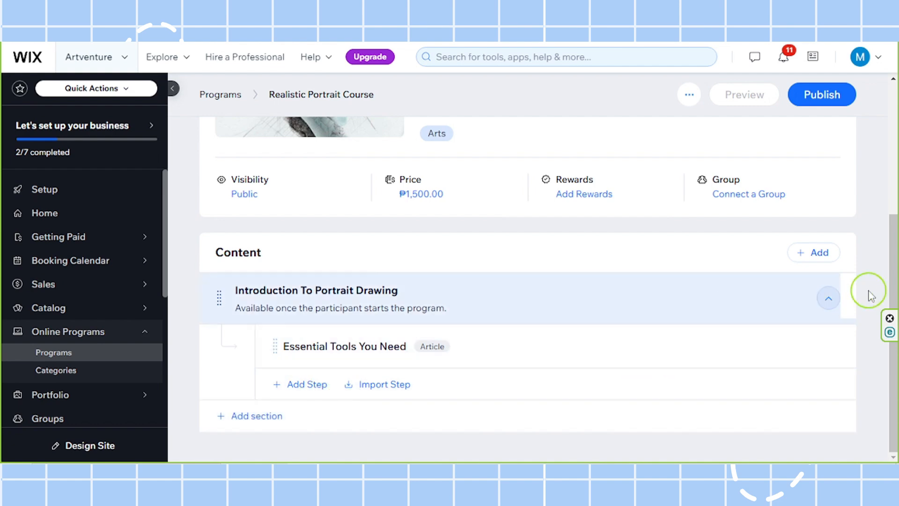
{"action": "scroll", "coordinate": [871, 295], "scroll_direction": "up", "scroll_amount": 5}
{"action": "scroll", "coordinate": [870, 288], "scroll_direction": "down", "scroll_amount": 5}
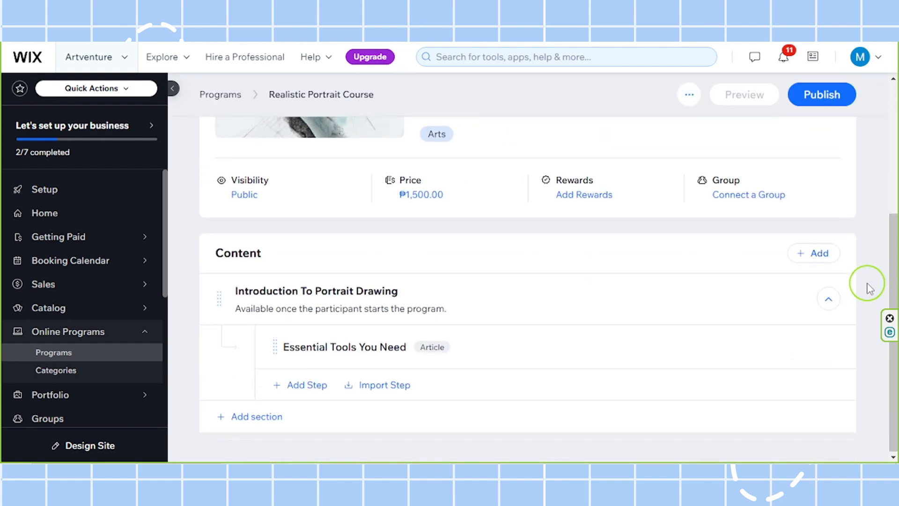
{"action": "scroll", "coordinate": [675, 347], "scroll_direction": "up", "scroll_amount": 5}
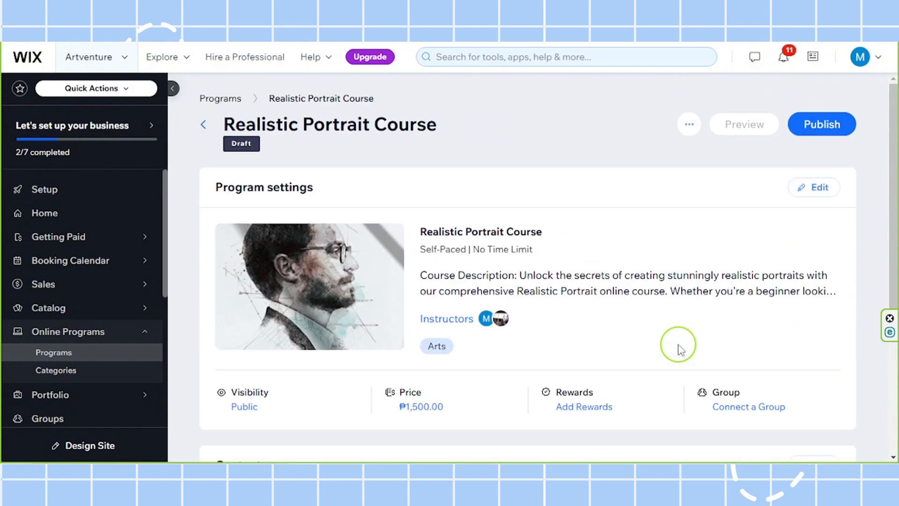